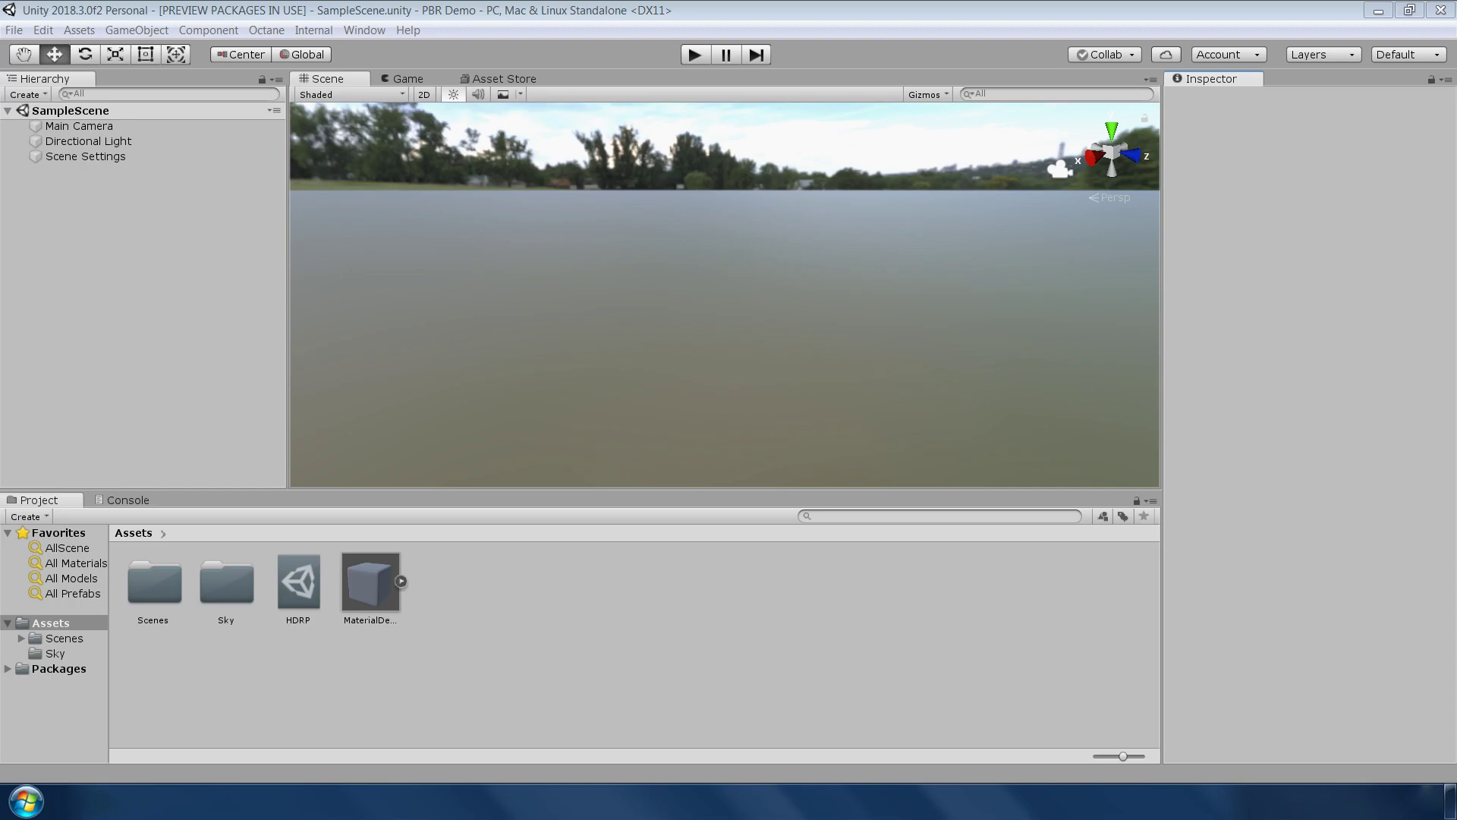
# Confirm High Definition RP is installed, create the PBR Demo material and raise its metallic value
pyautogui.click(364, 32)
pyautogui.click(381, 135)
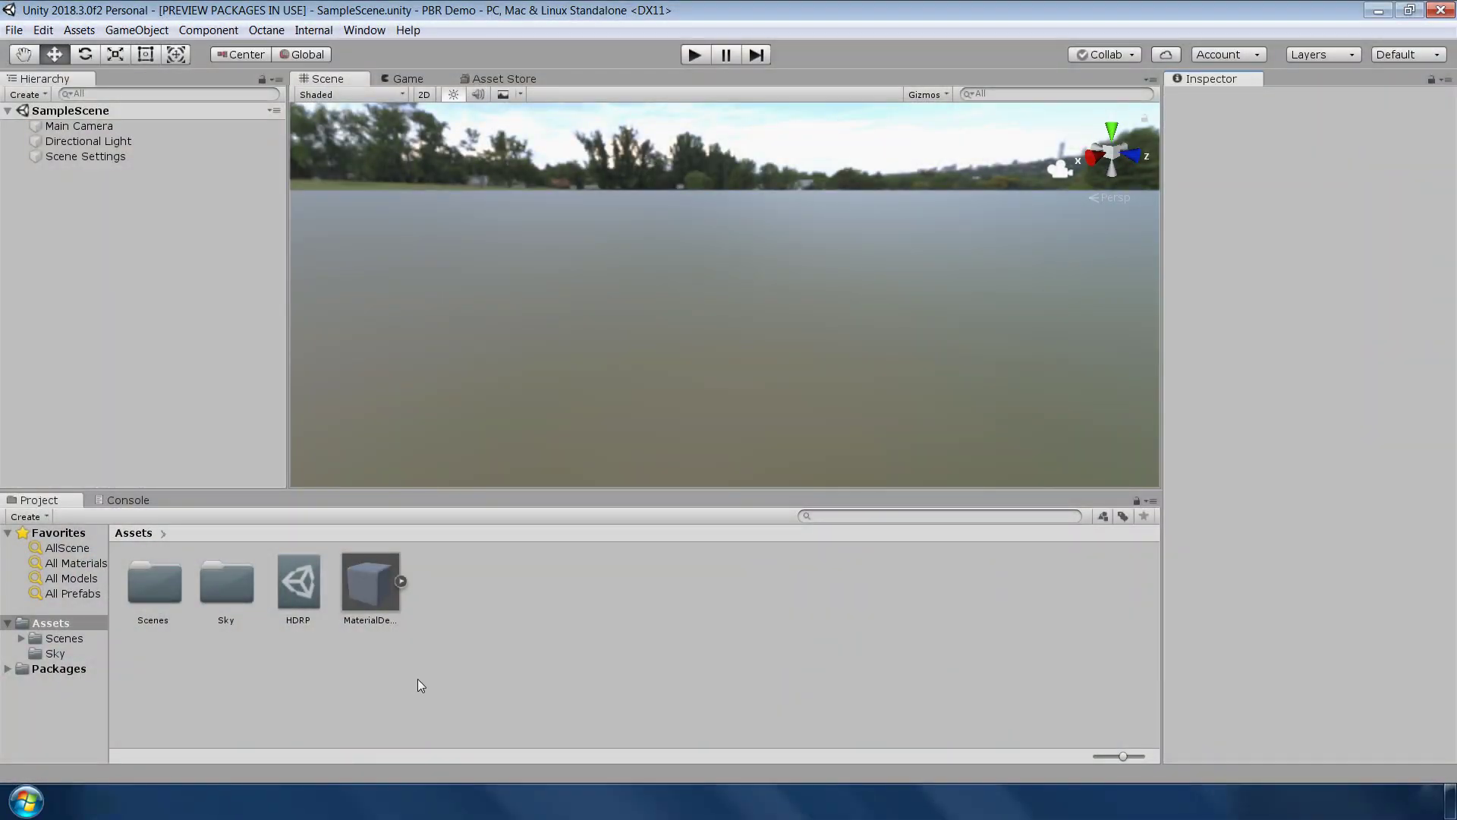
pyautogui.rightClick(429, 681)
pyautogui.moveTo(653, 294)
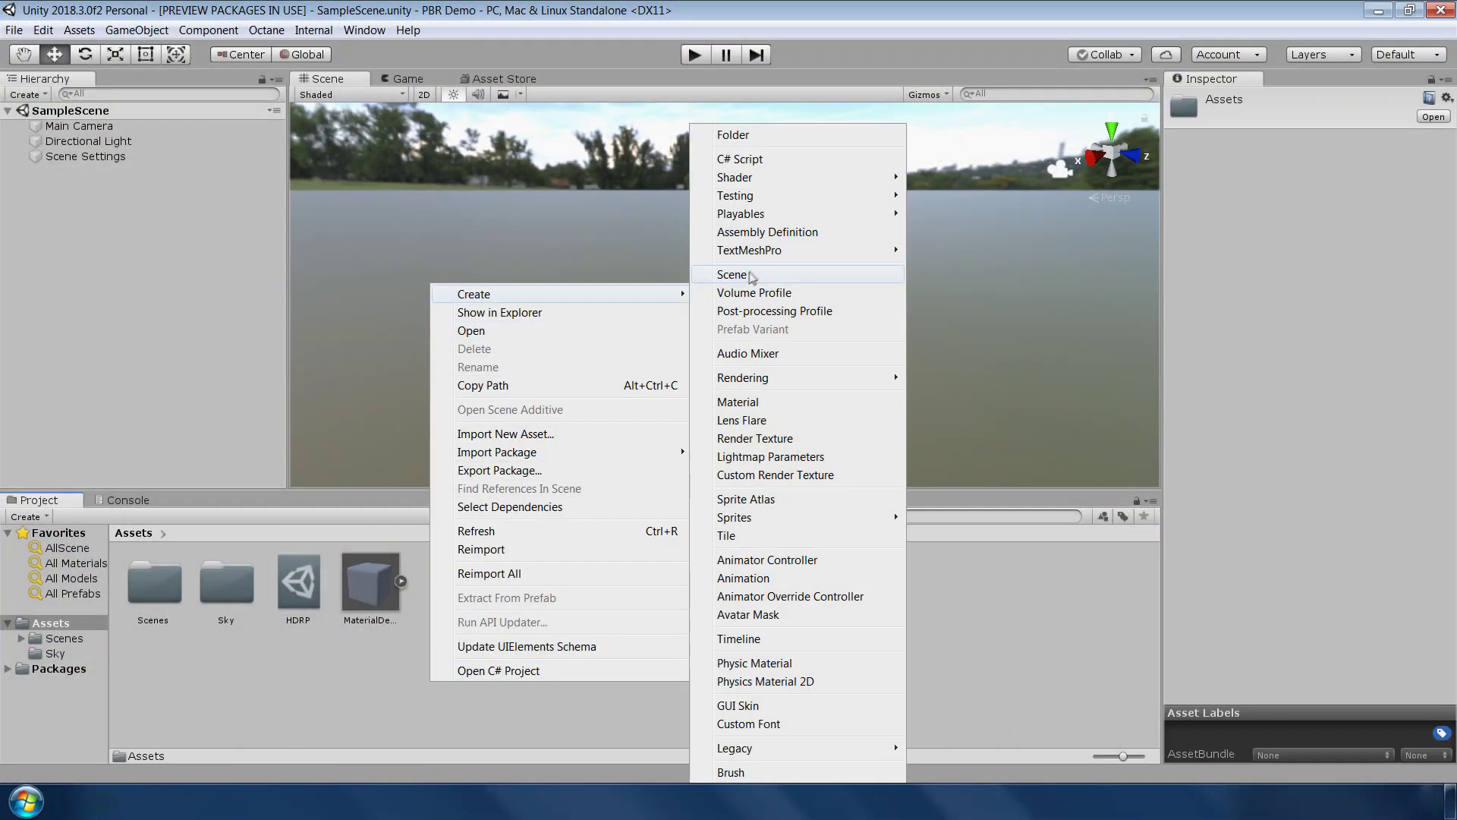
pyautogui.click(782, 400)
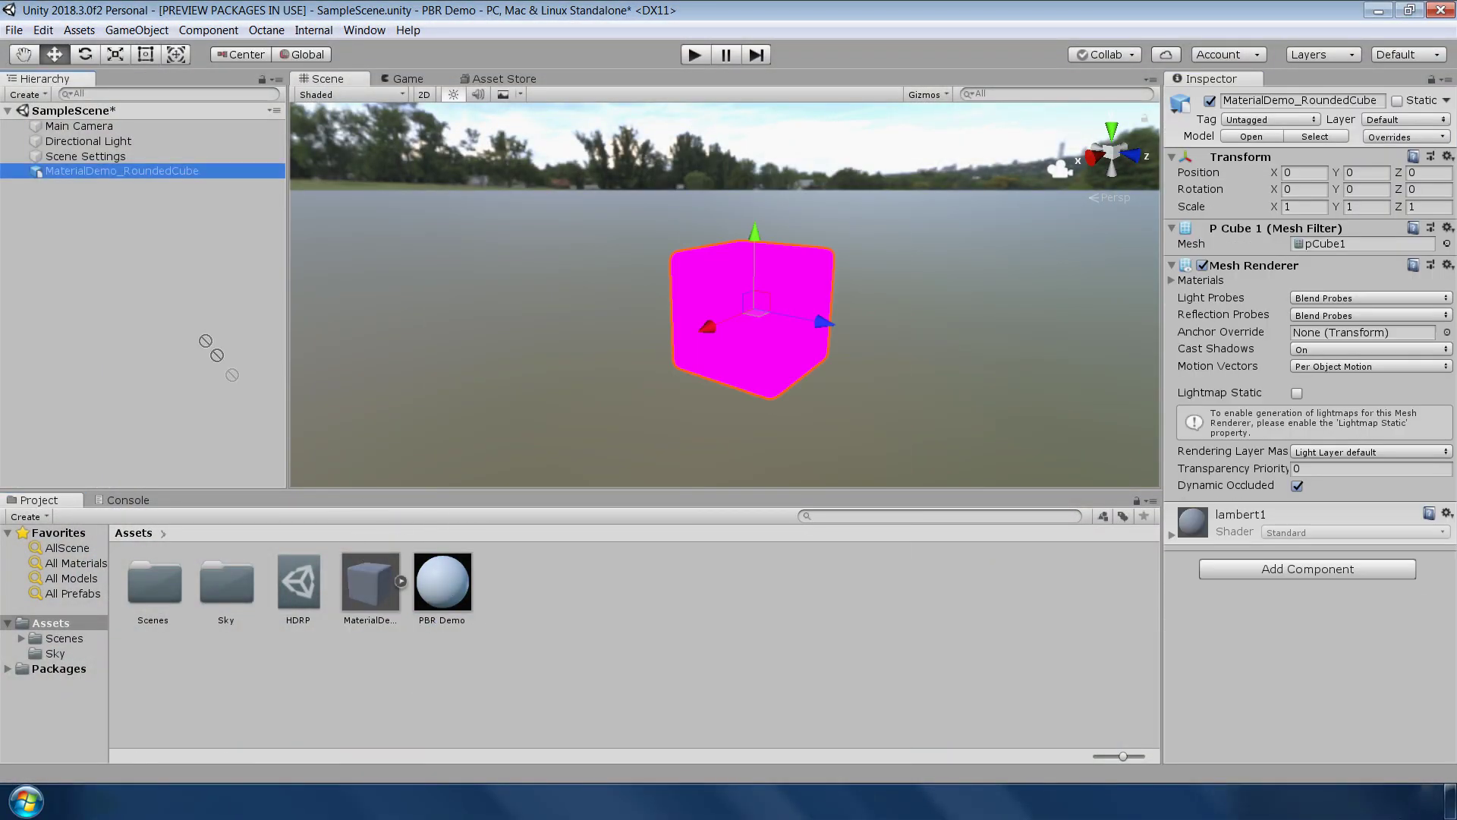
pyautogui.moveTo(1314, 388); pyautogui.dragTo(1316, 388)
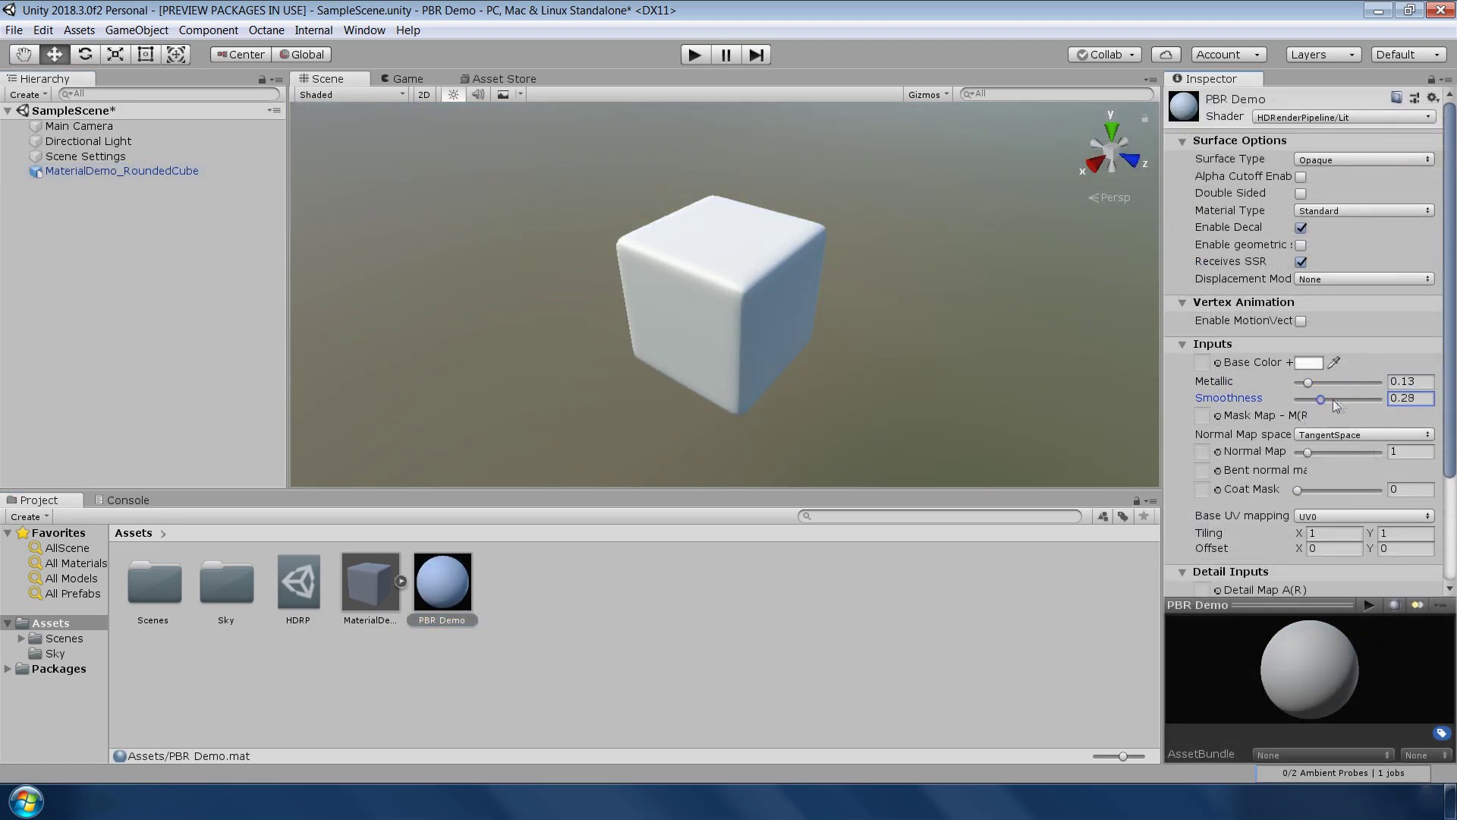
pyautogui.moveTo(1329, 388); pyautogui.dragTo(1341, 392)
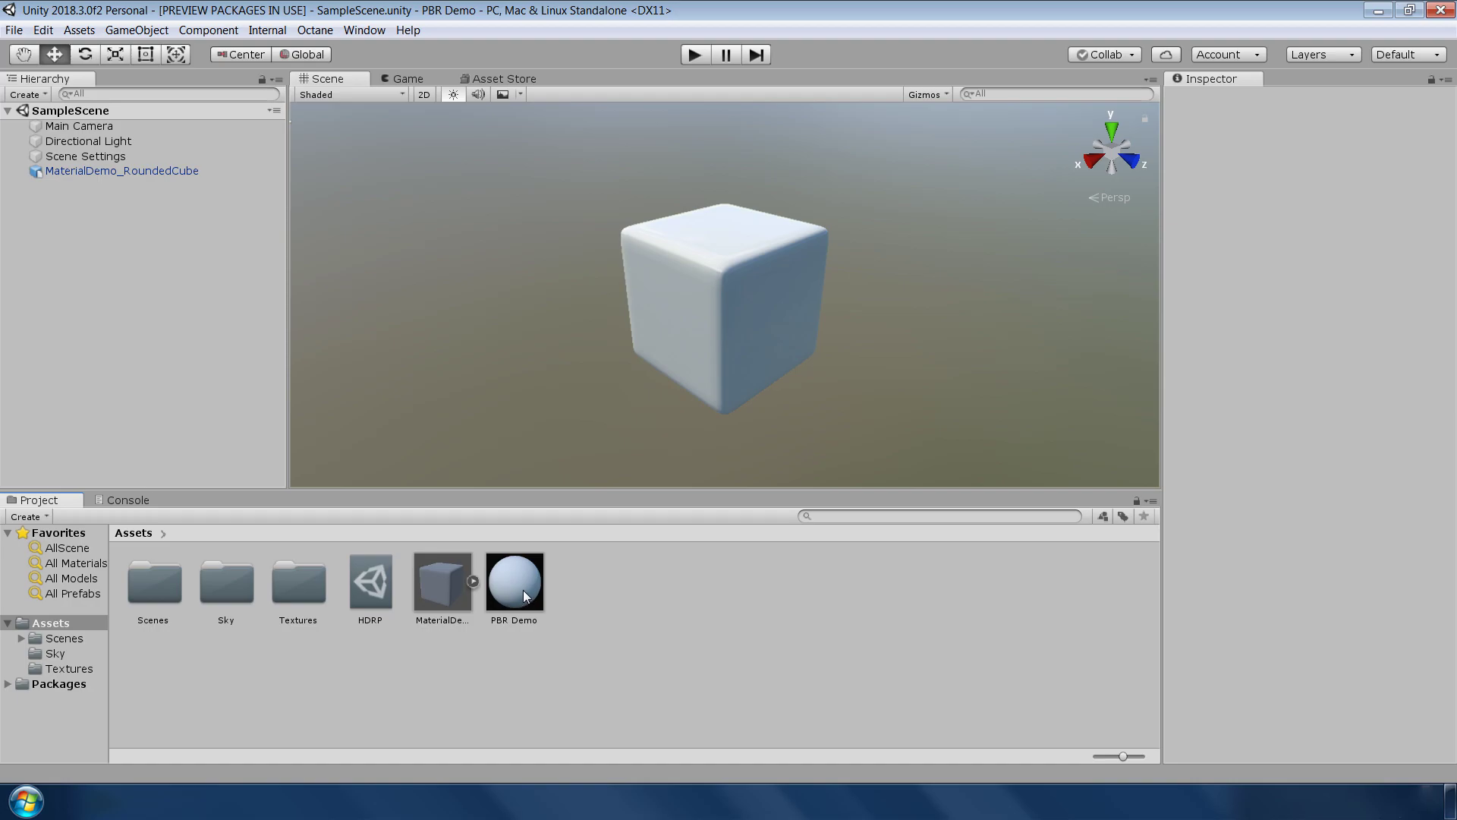
# Set the Diffuse texture as PBR Demo's Base Color map and widen the Inspector
pyautogui.click(524, 595)
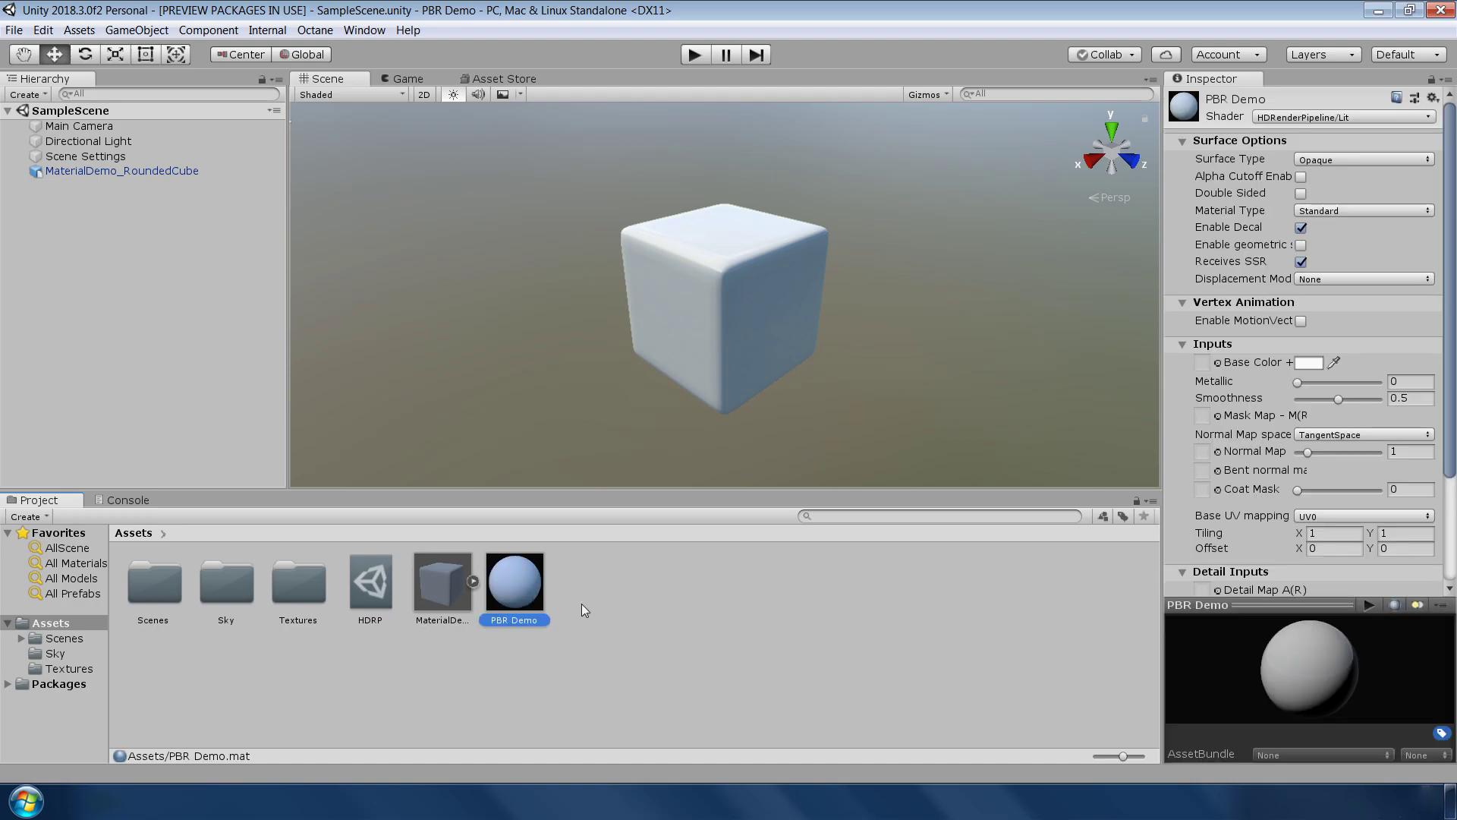
pyautogui.click(1217, 361)
pyautogui.doubleClick(842, 264)
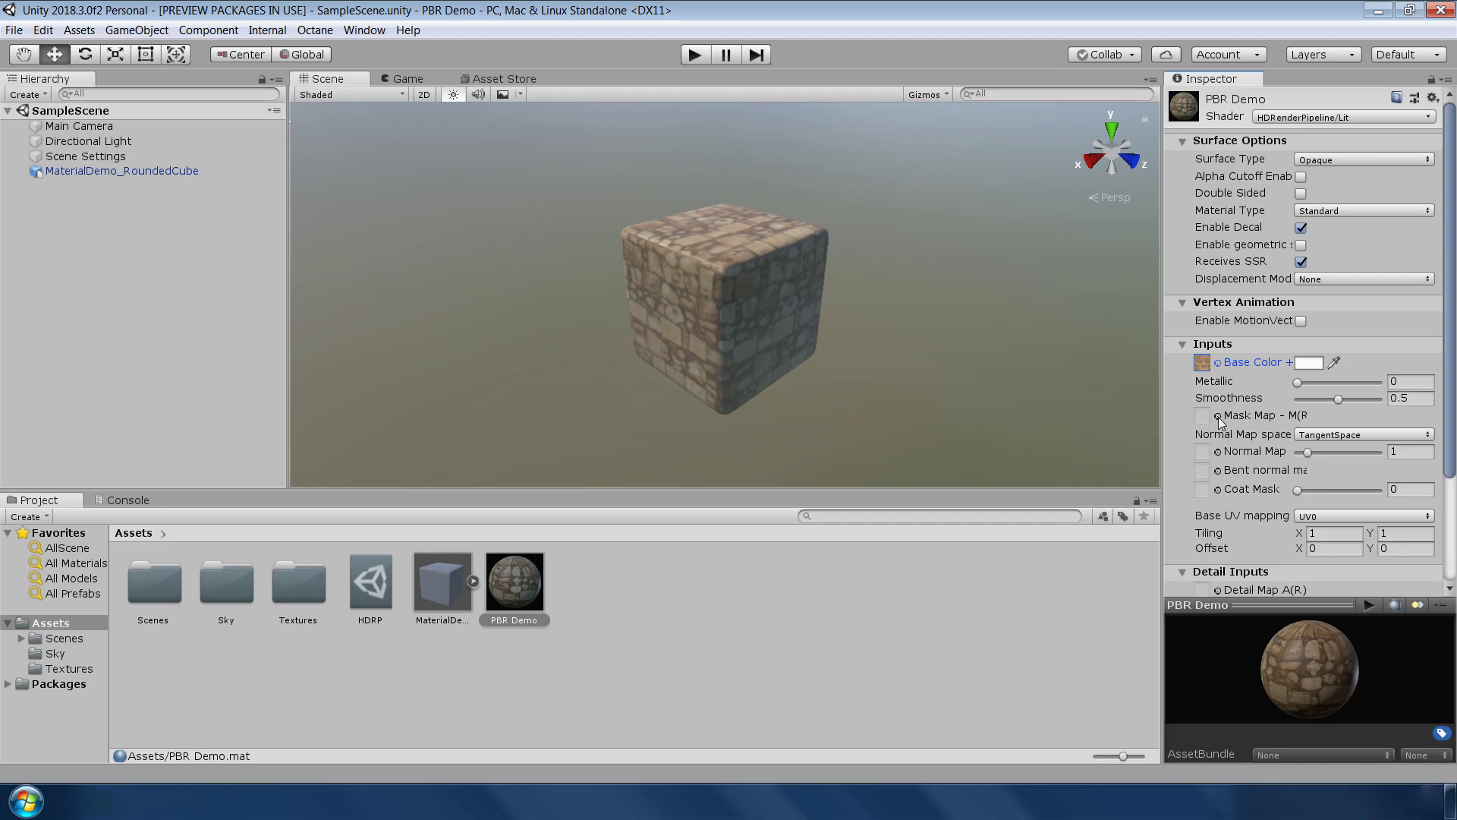
pyautogui.moveTo(1162, 417); pyautogui.dragTo(789, 416)
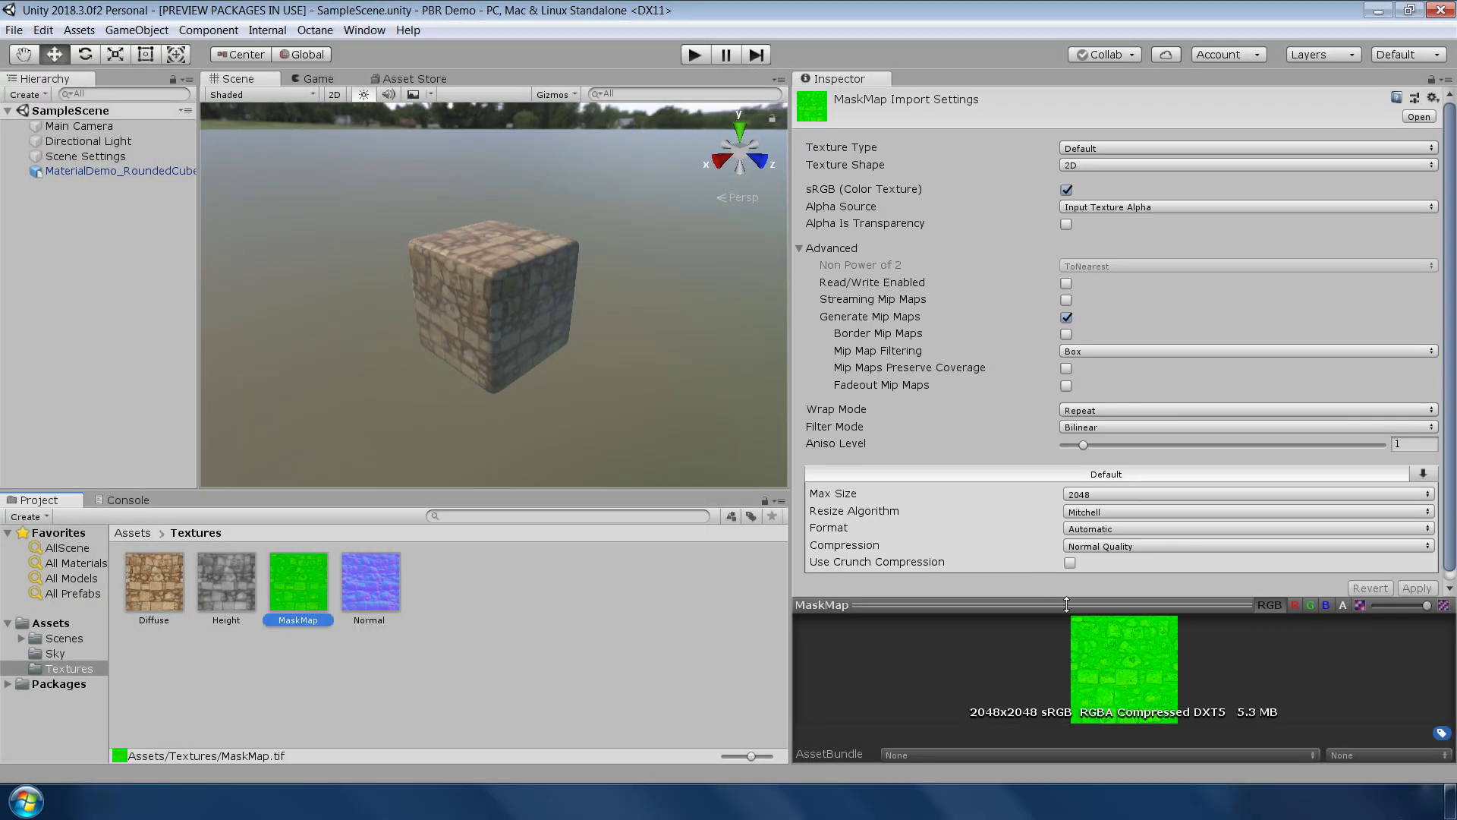
# Enlarge the MaskMap preview and view its red, green, blue and alpha channels in turn
pyautogui.moveTo(1069, 604); pyautogui.dragTo(1068, 249)
pyautogui.click(1295, 249)
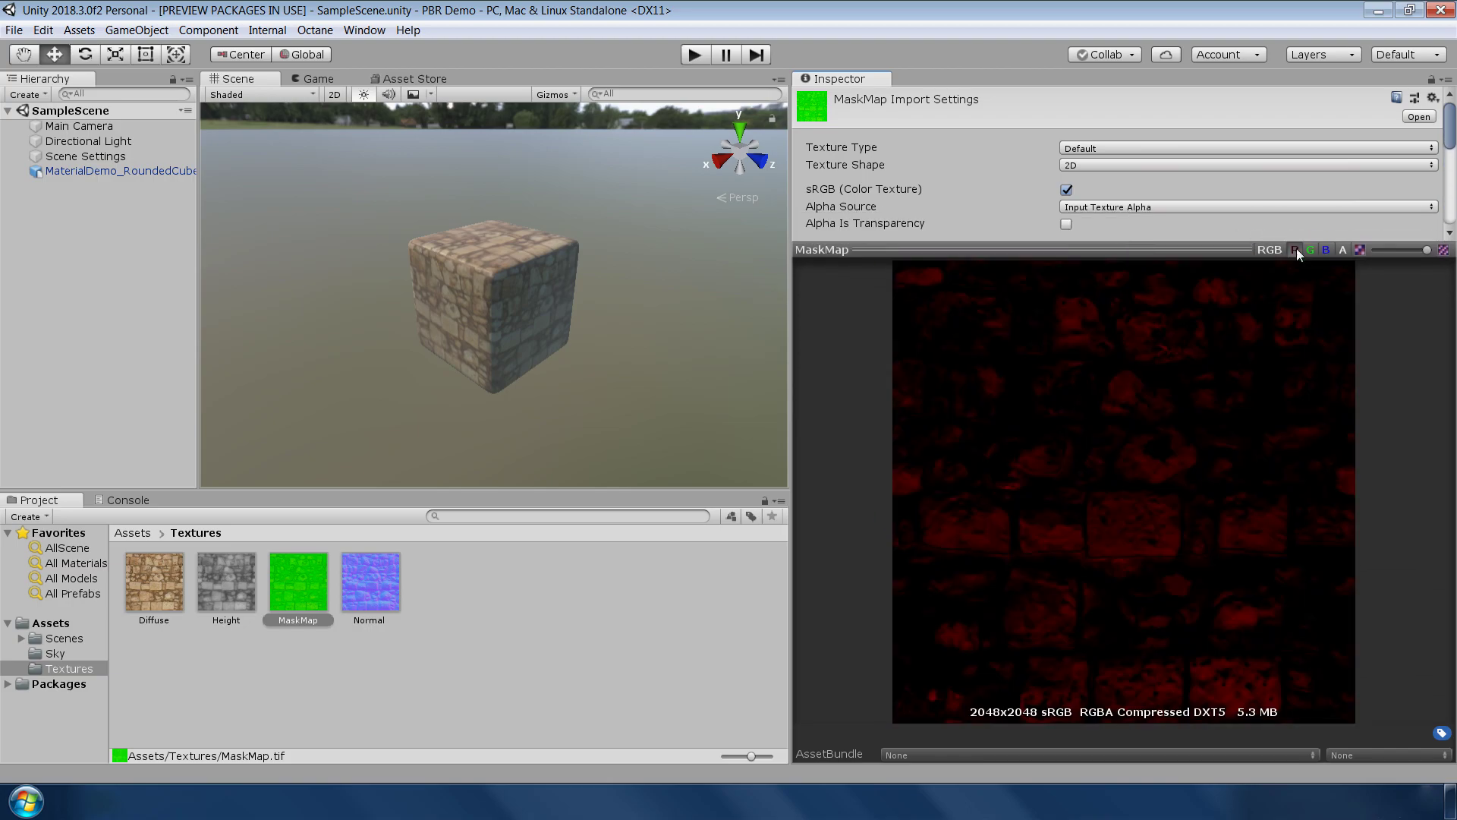
pyautogui.click(1310, 249)
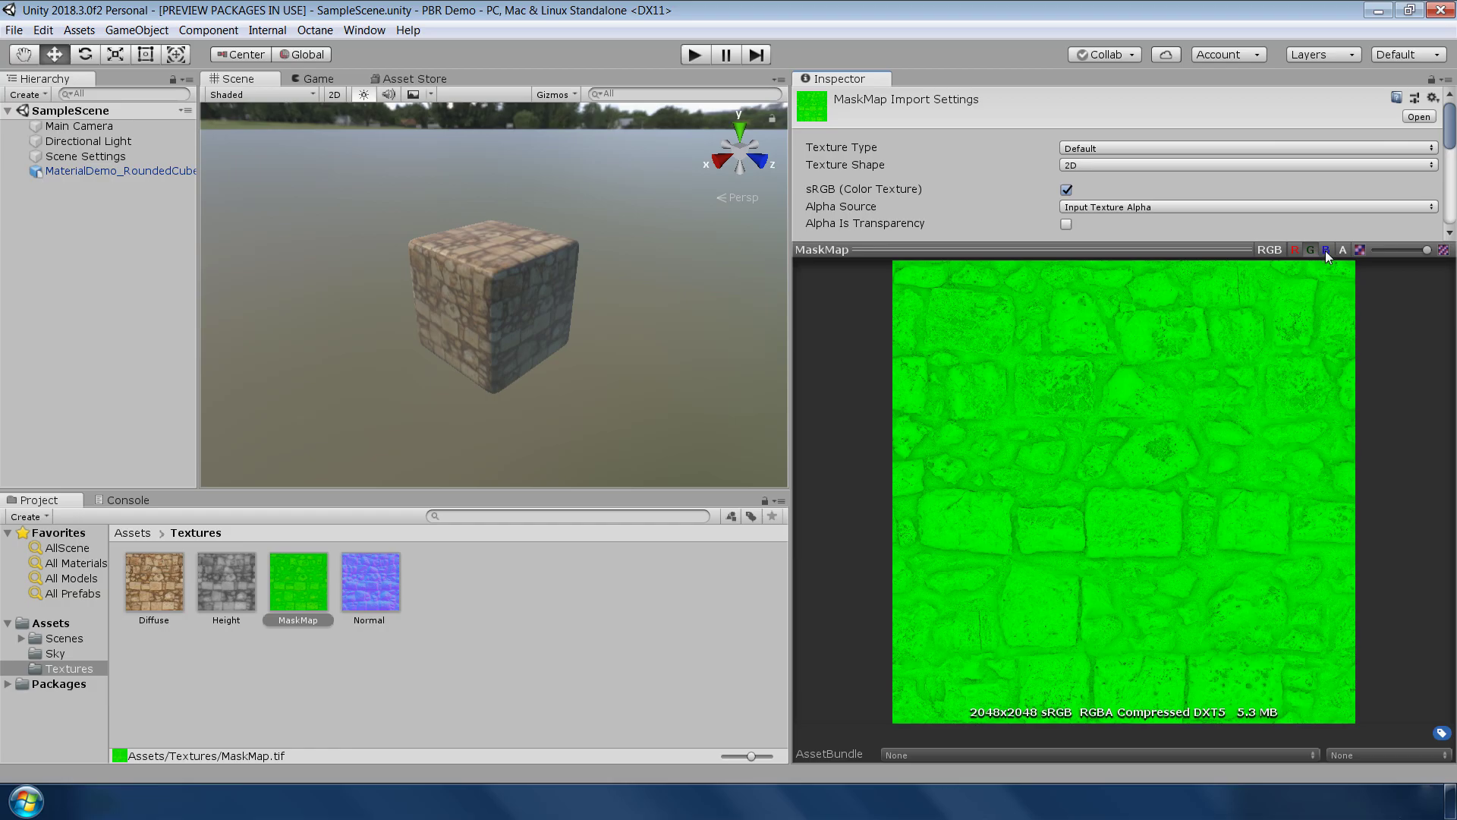
pyautogui.click(1326, 250)
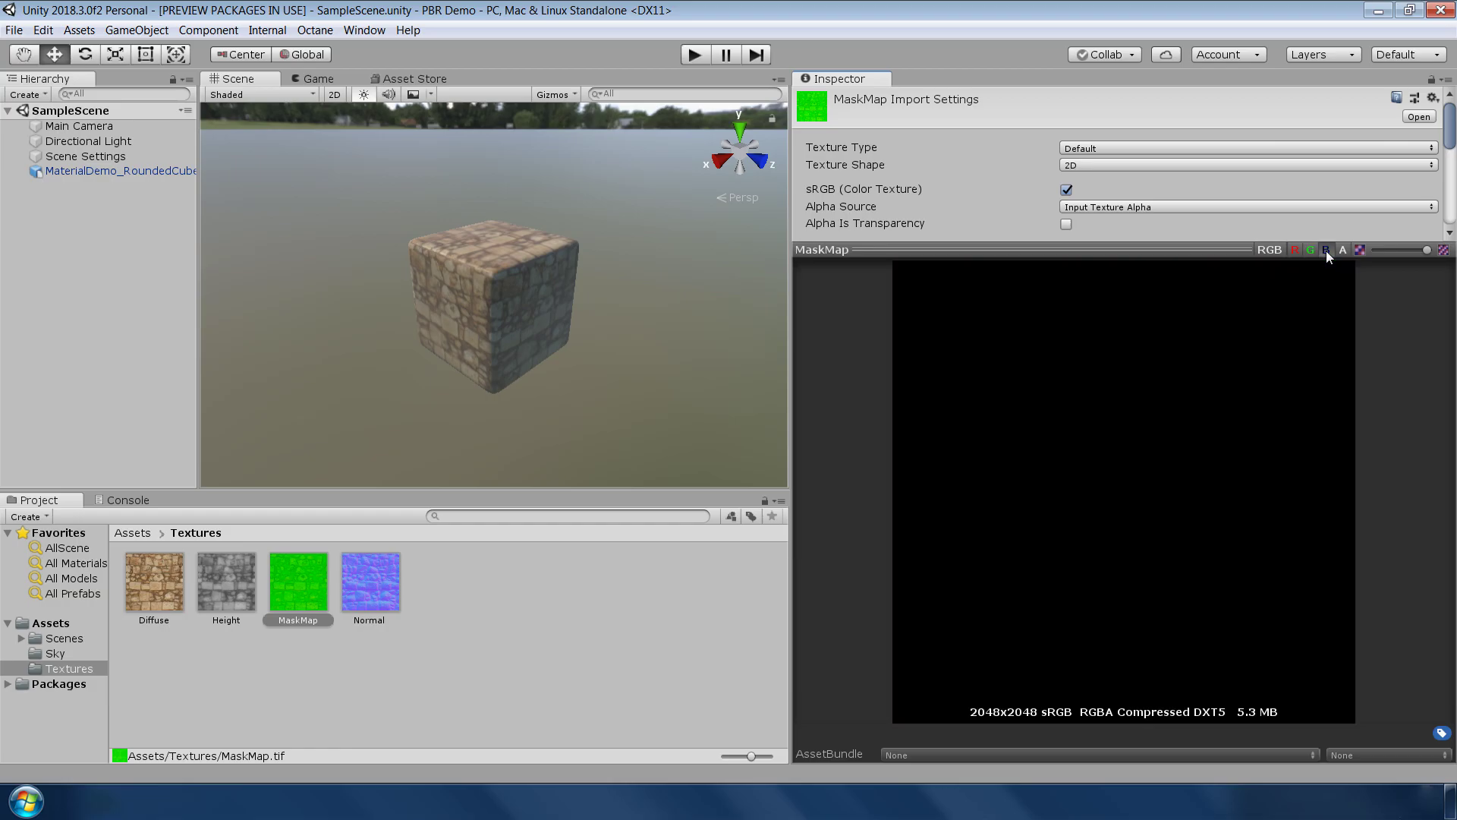
pyautogui.click(1343, 250)
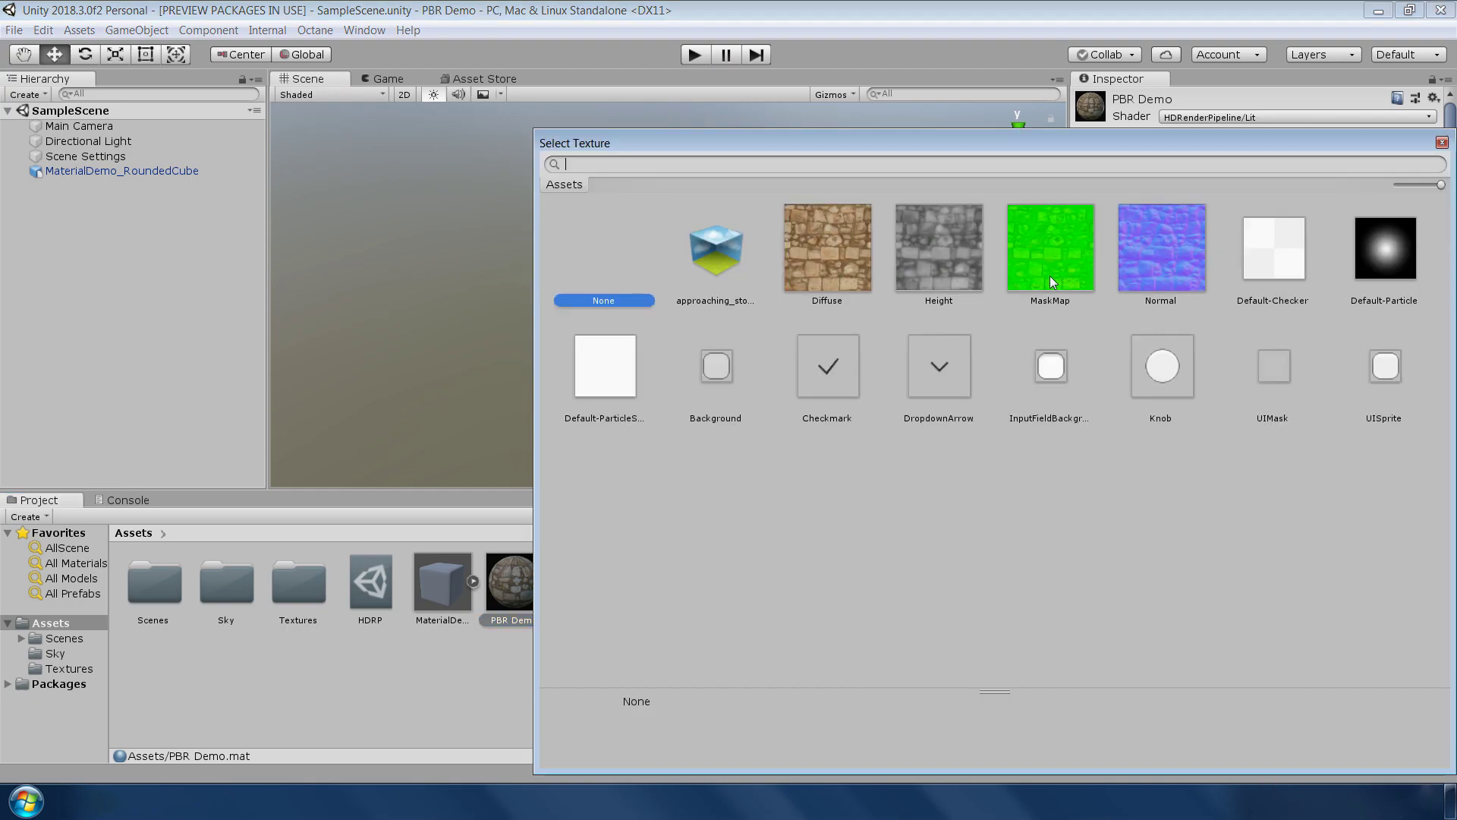
# Put the MaskMap texture into PBR Demo's Mask Map slot
pyautogui.click(1050, 258)
pyautogui.doubleClick(1052, 282)
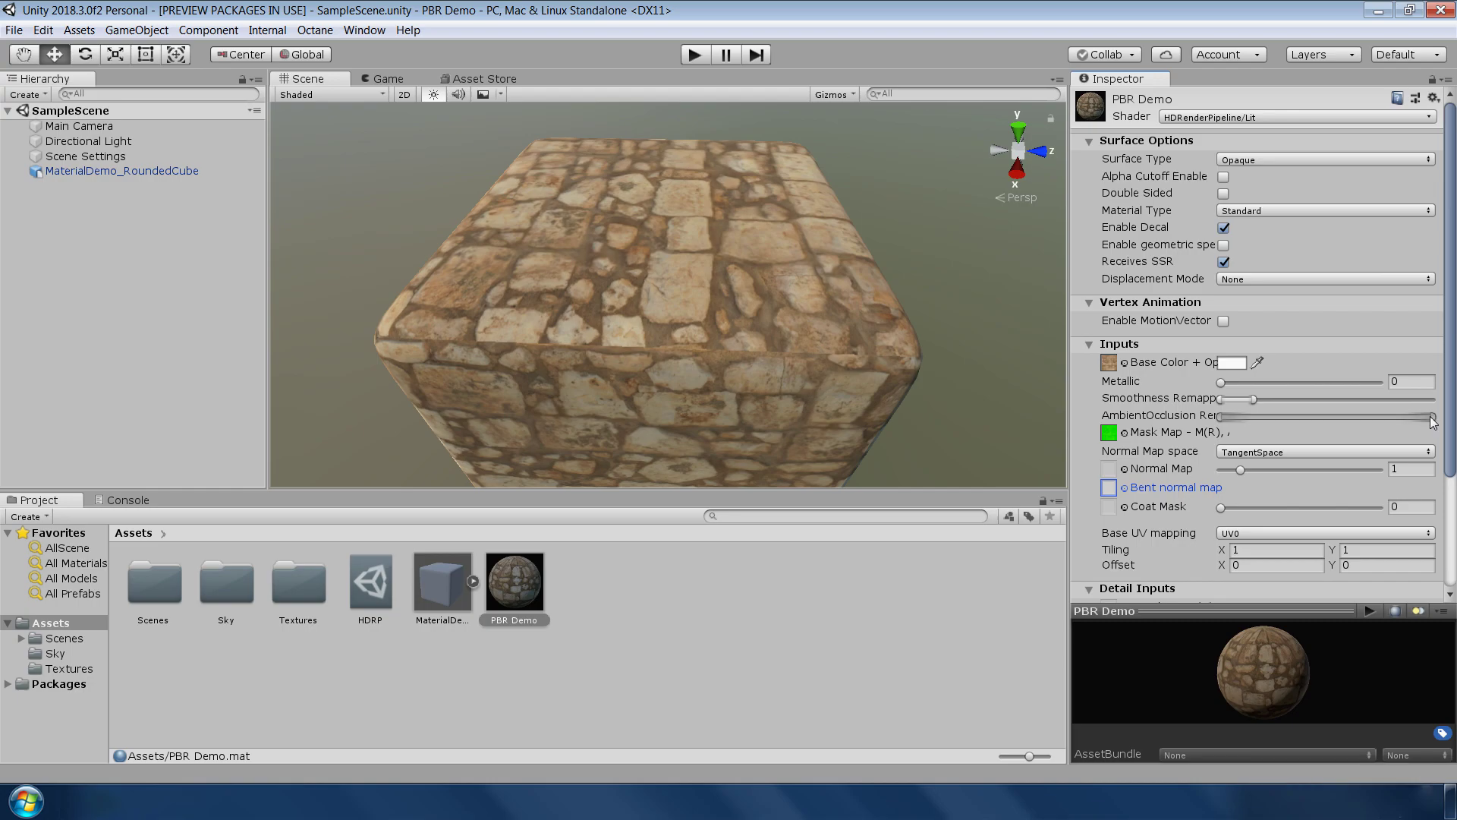
# Undo a trial ambient occlusion remap, then pull the Smoothness Remapping handles left to cut the gloss
pyautogui.moveTo(1432, 422); pyautogui.dragTo(1313, 399)
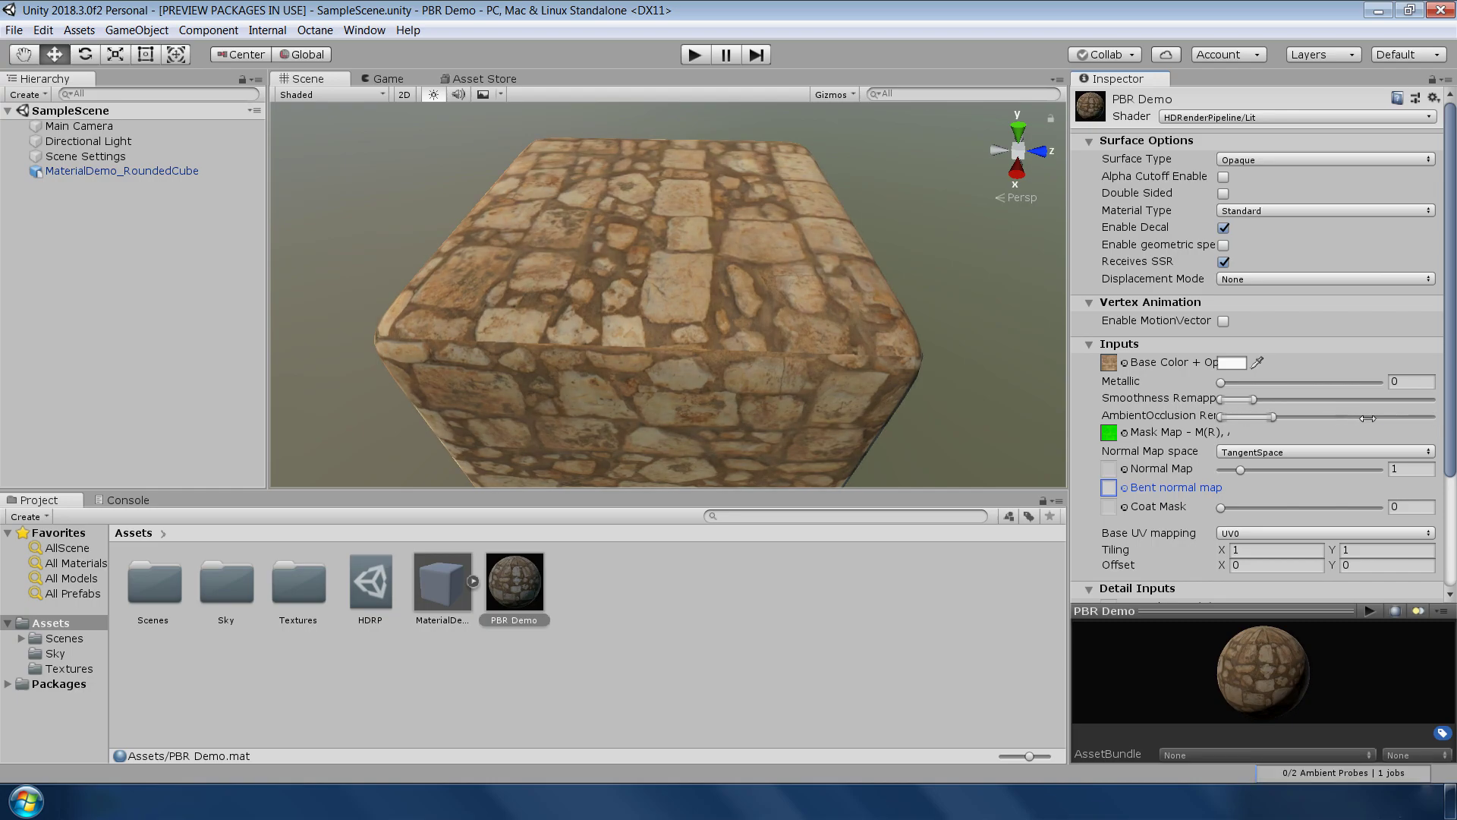
pyautogui.hotkey('ctrl', 'z')
pyautogui.hotkey('ctrl', 'z')
pyautogui.hotkey('ctrl', 'z')
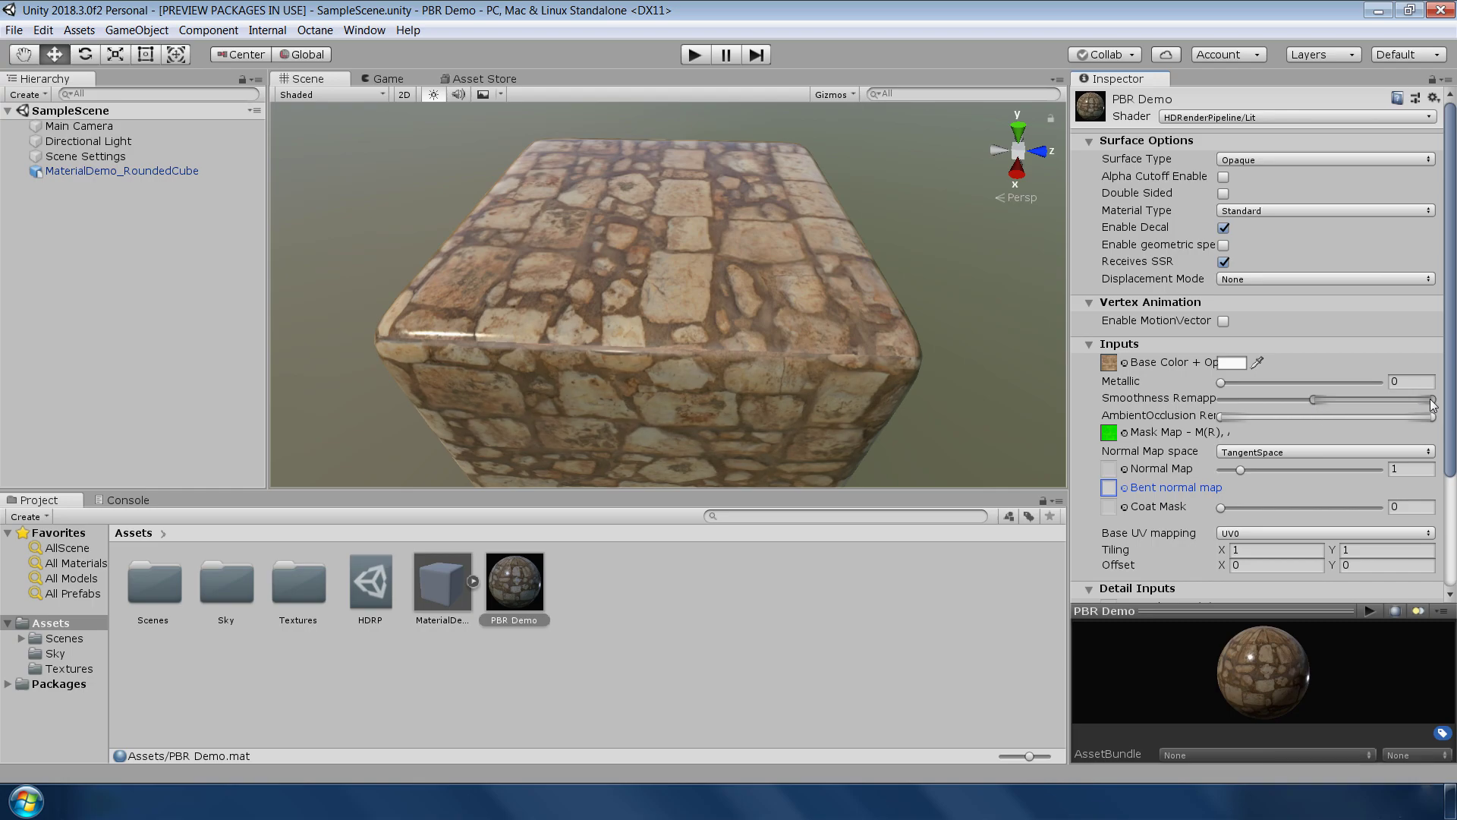
pyautogui.moveTo(1433, 404); pyautogui.dragTo(1252, 401)
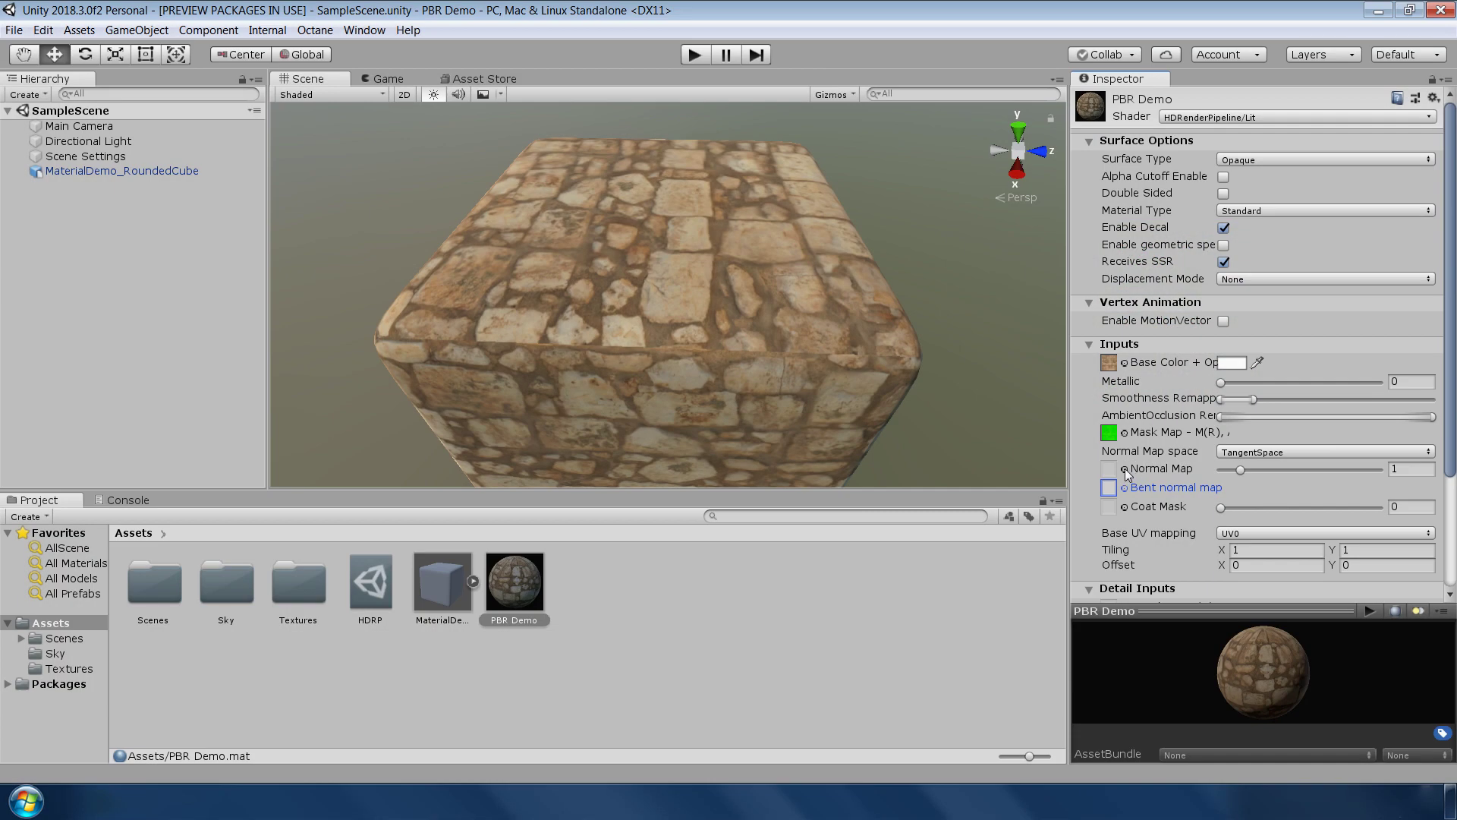
# Assign the Normal texture, reimport it as Normal map type, and set normal strength to 1.52
pyautogui.click(1125, 469)
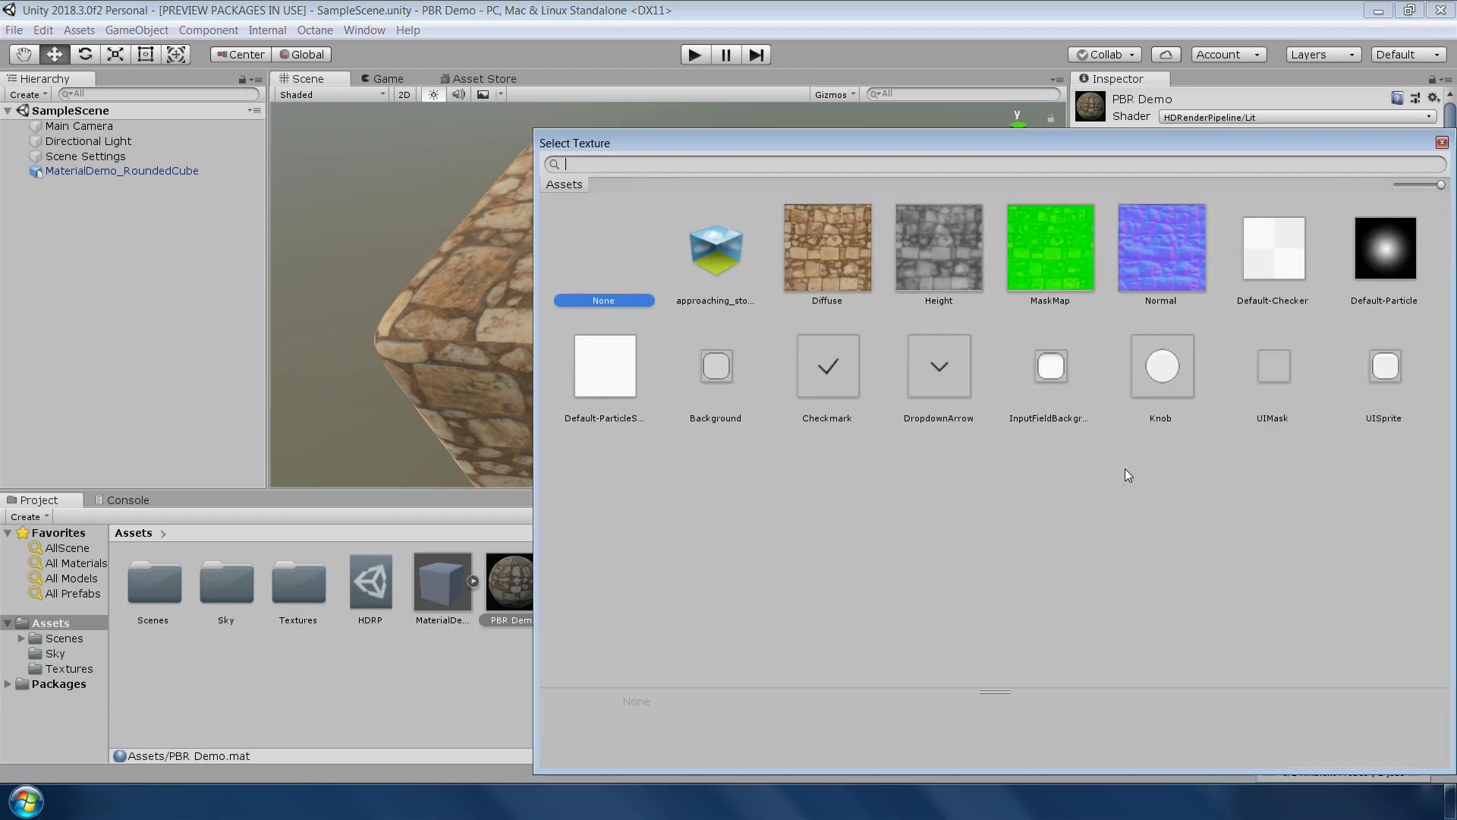
pyautogui.click(1164, 267)
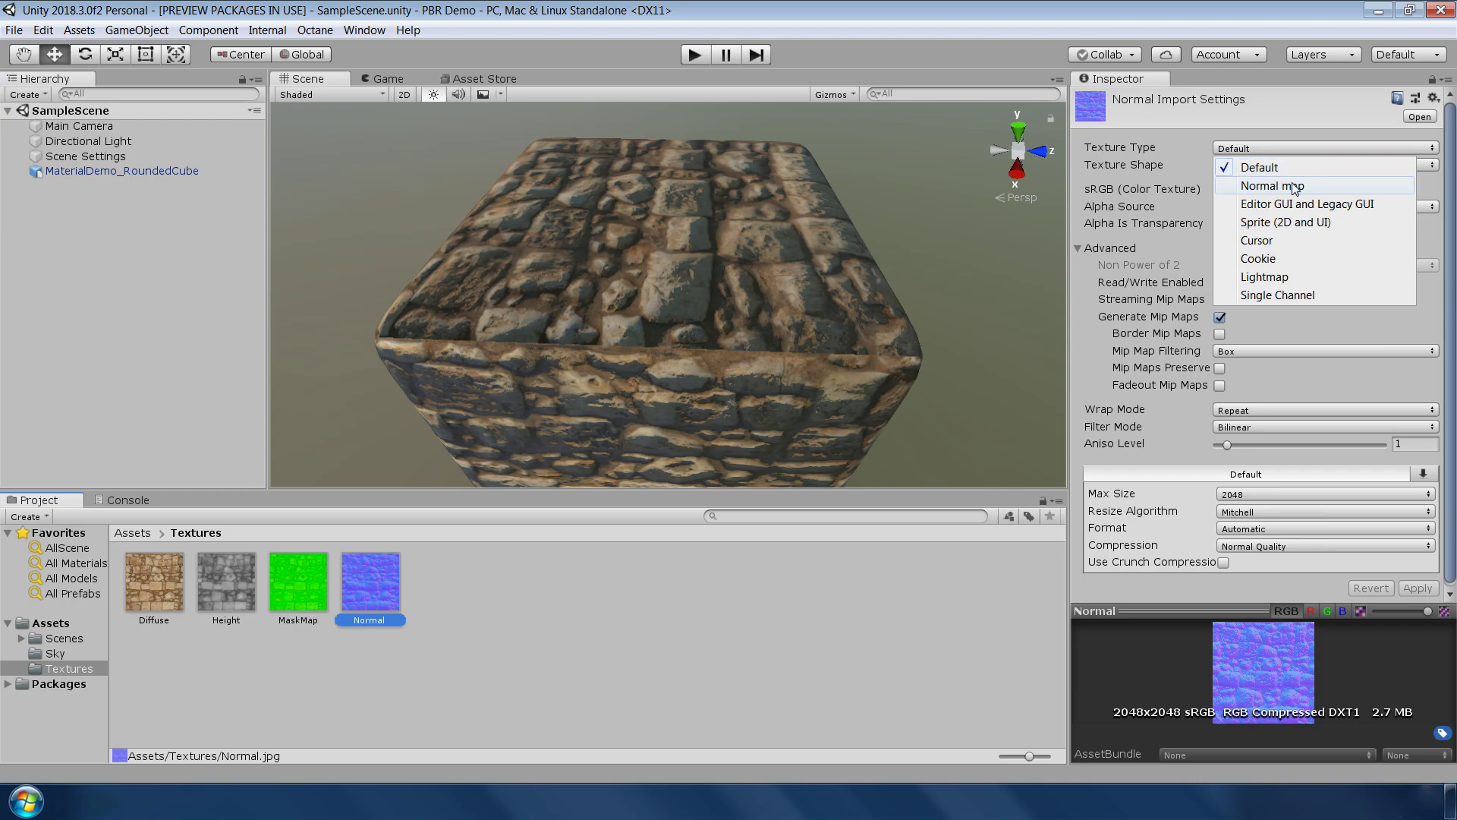
pyautogui.click(1292, 182)
pyautogui.click(1428, 554)
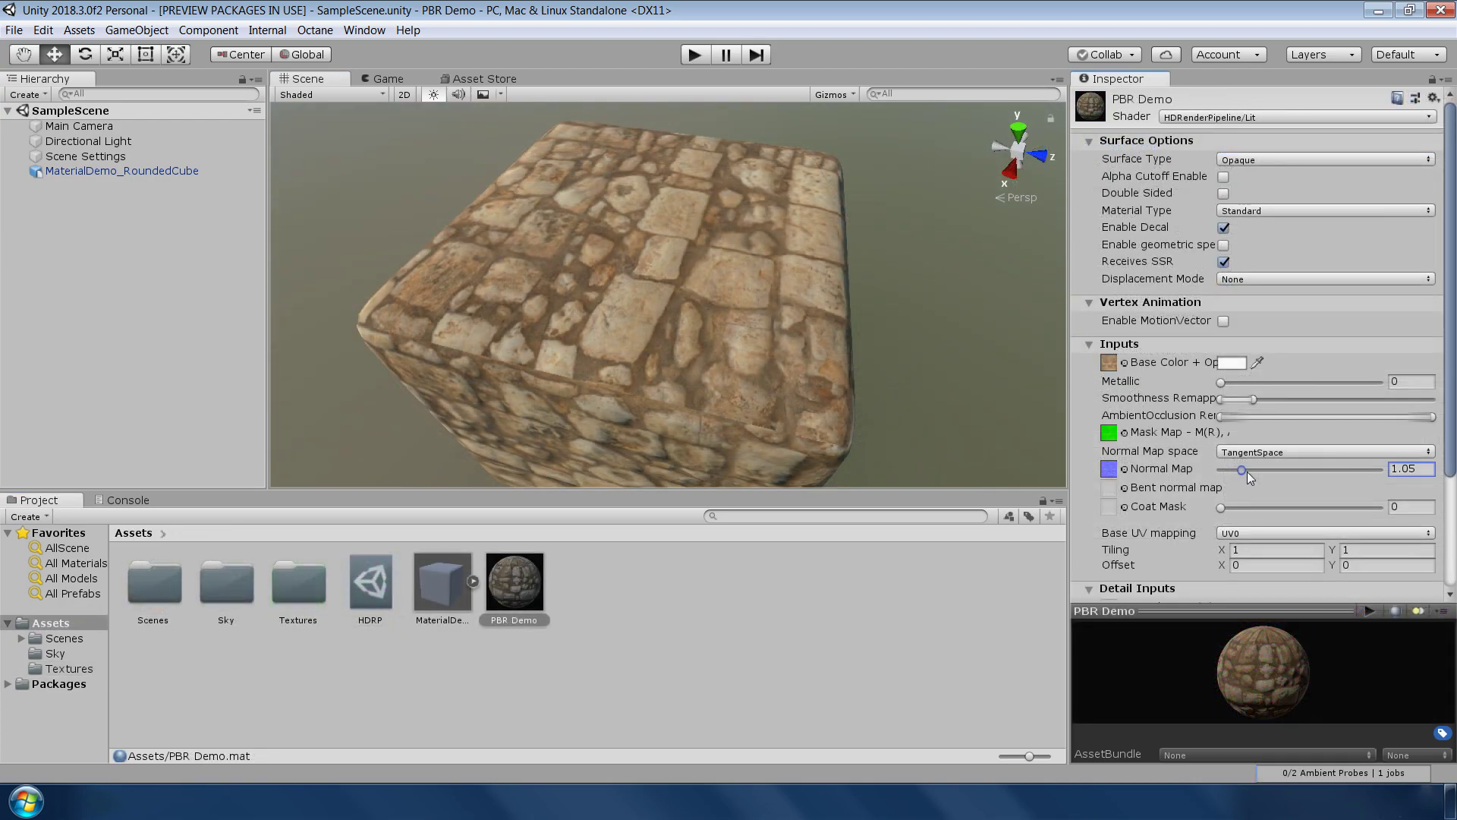
pyautogui.moveTo(1246, 471); pyautogui.dragTo(1255, 472)
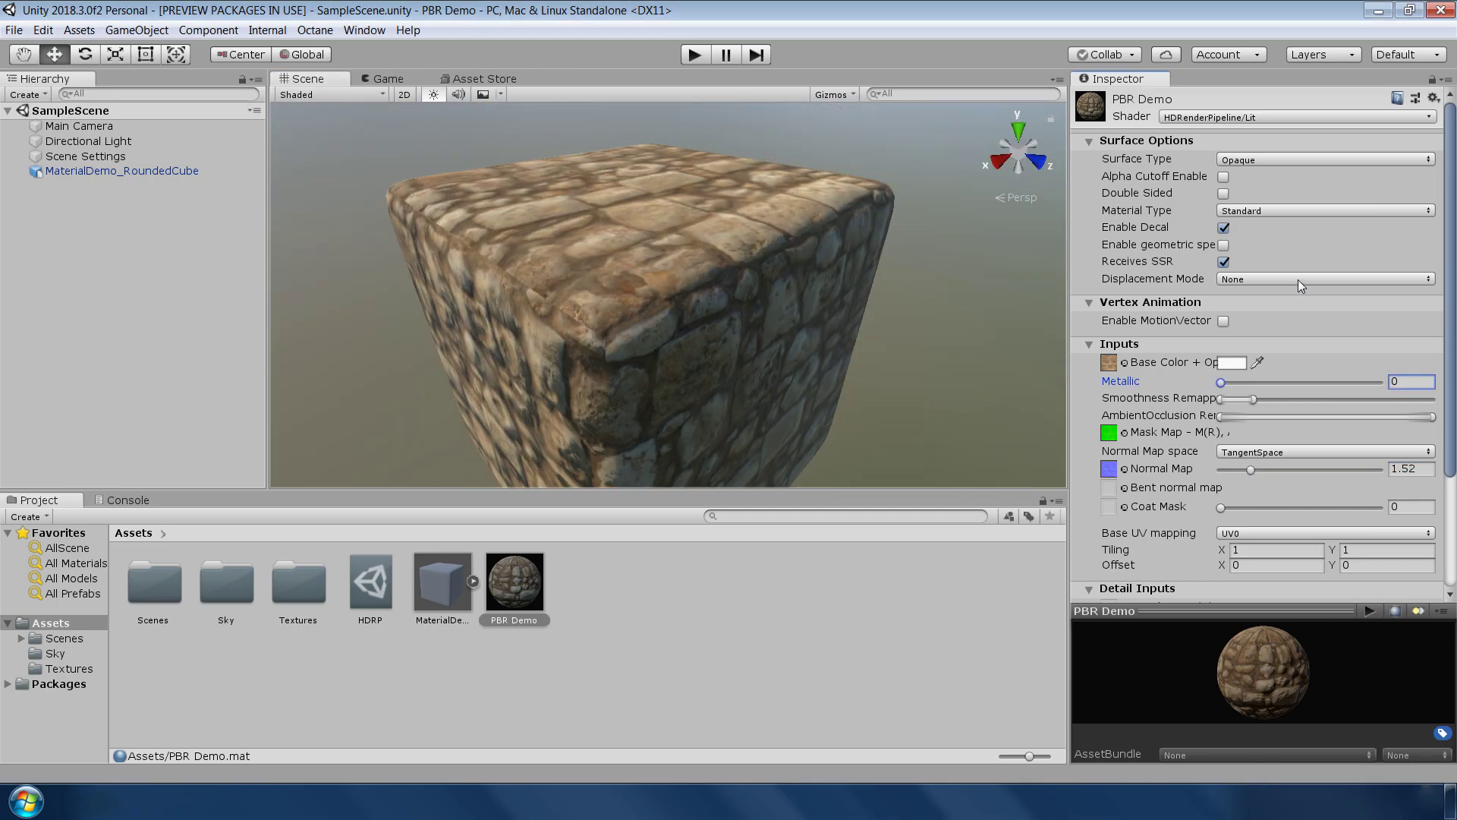
# Set Displacement Mode to Pixel displacement and choose a texture for the Height Map slot
pyautogui.click(1297, 279)
pyautogui.click(1291, 331)
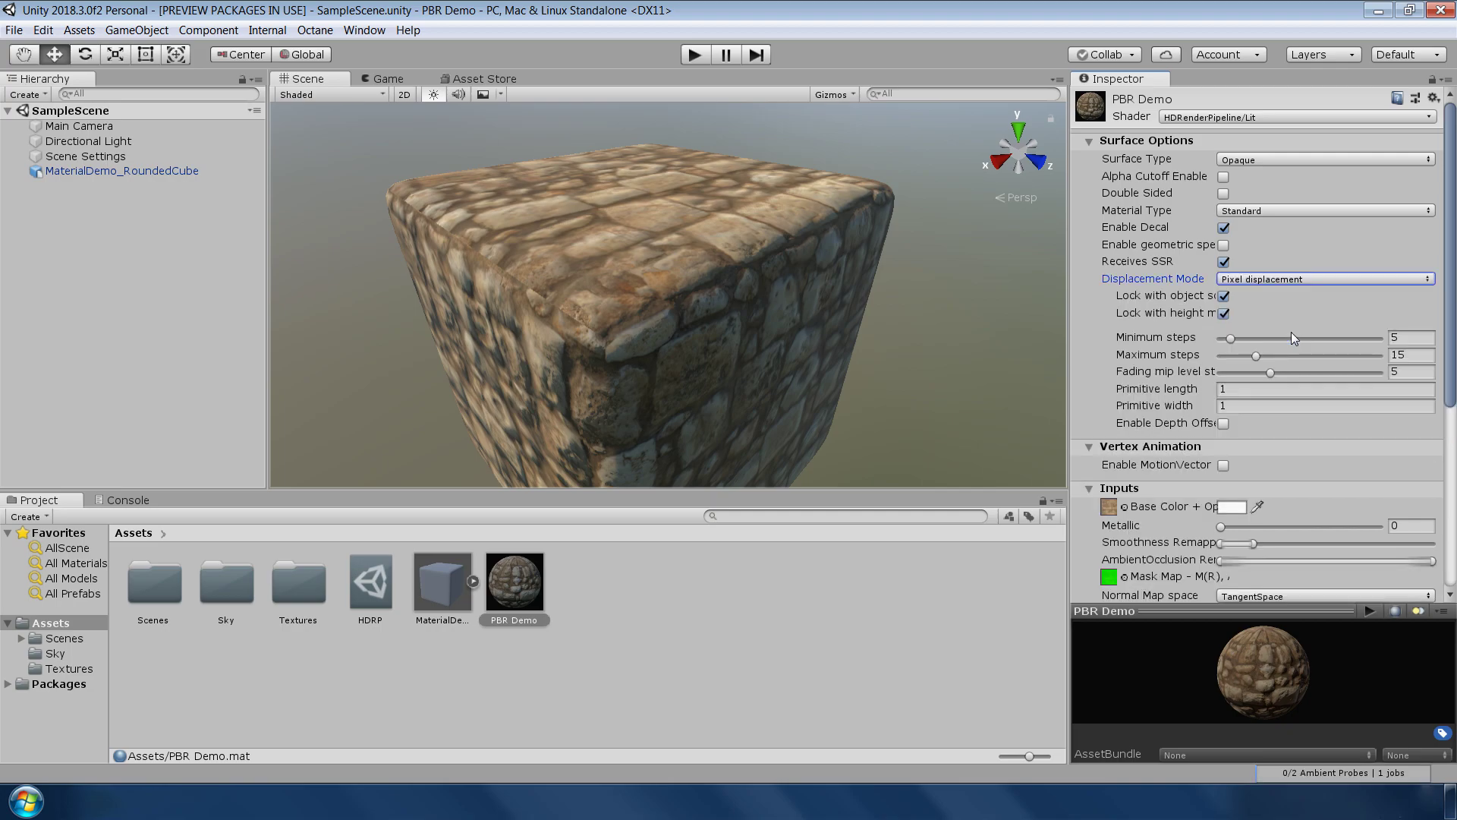
pyautogui.scroll(-4, 1313, 364)
pyautogui.scroll(-1, 1312, 363)
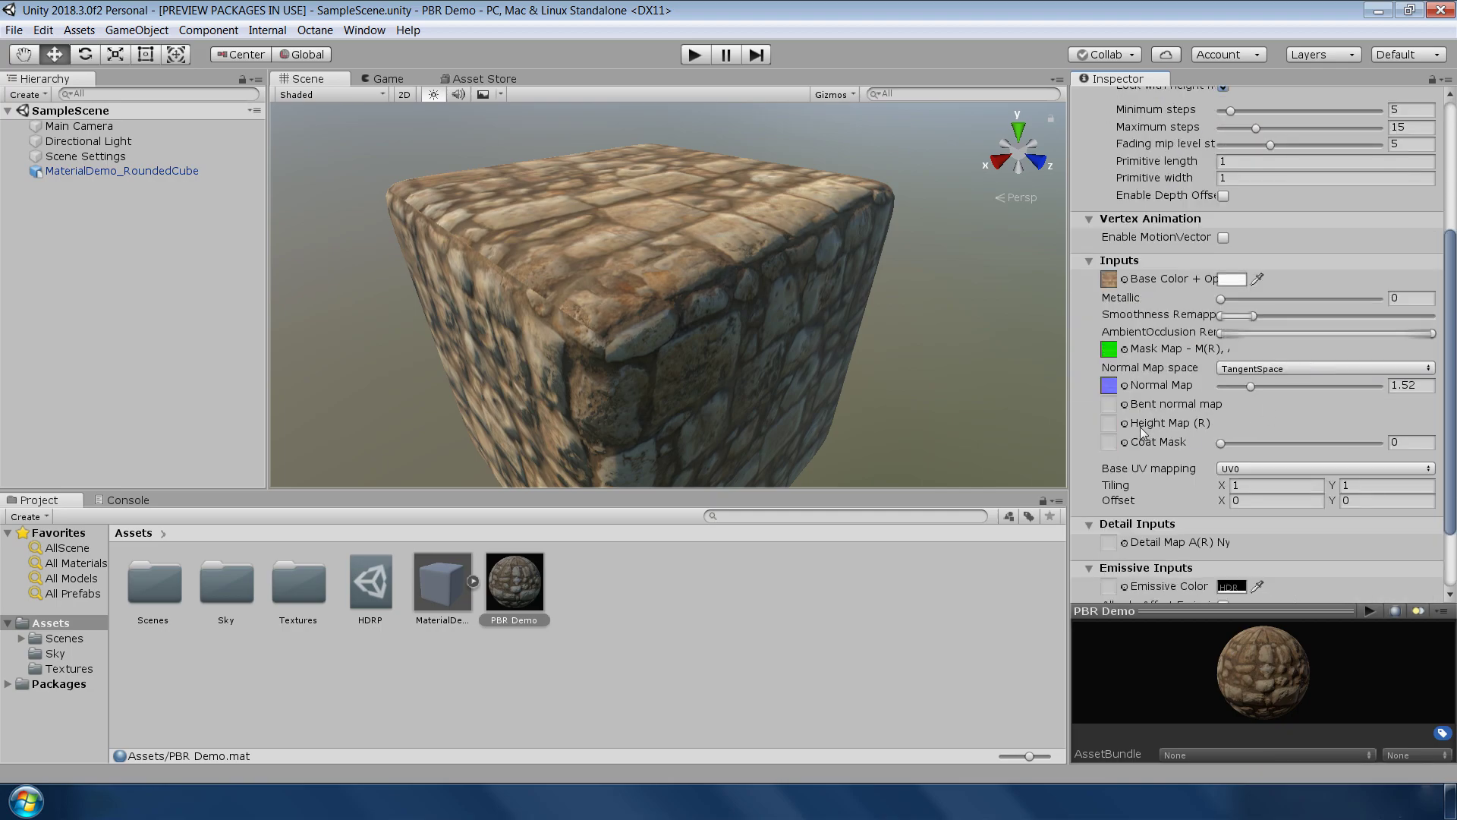
pyautogui.click(1125, 423)
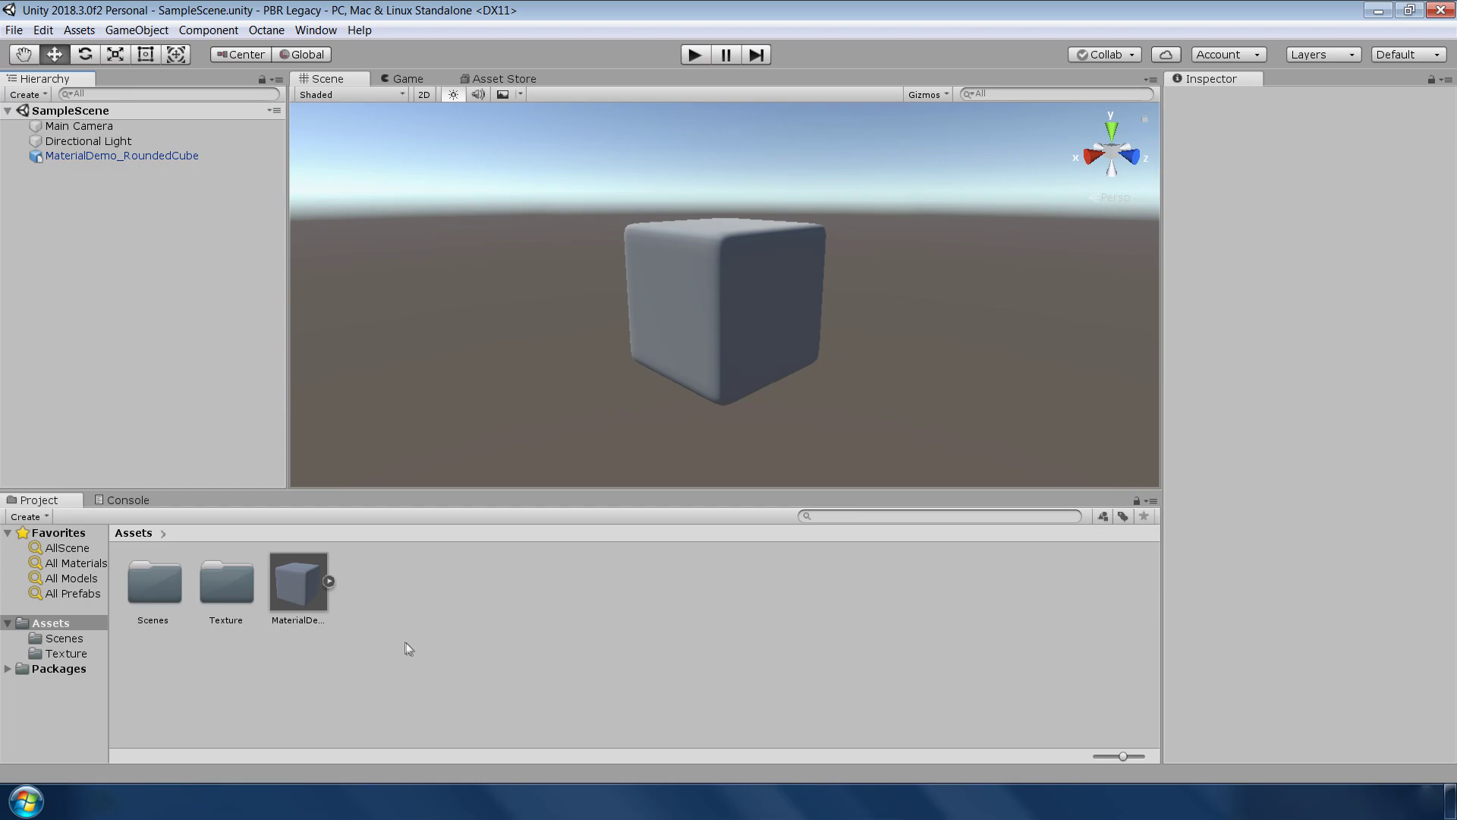
# Create a new Standard material and assign the Diffuse texture as its Albedo
pyautogui.rightClick(398, 634)
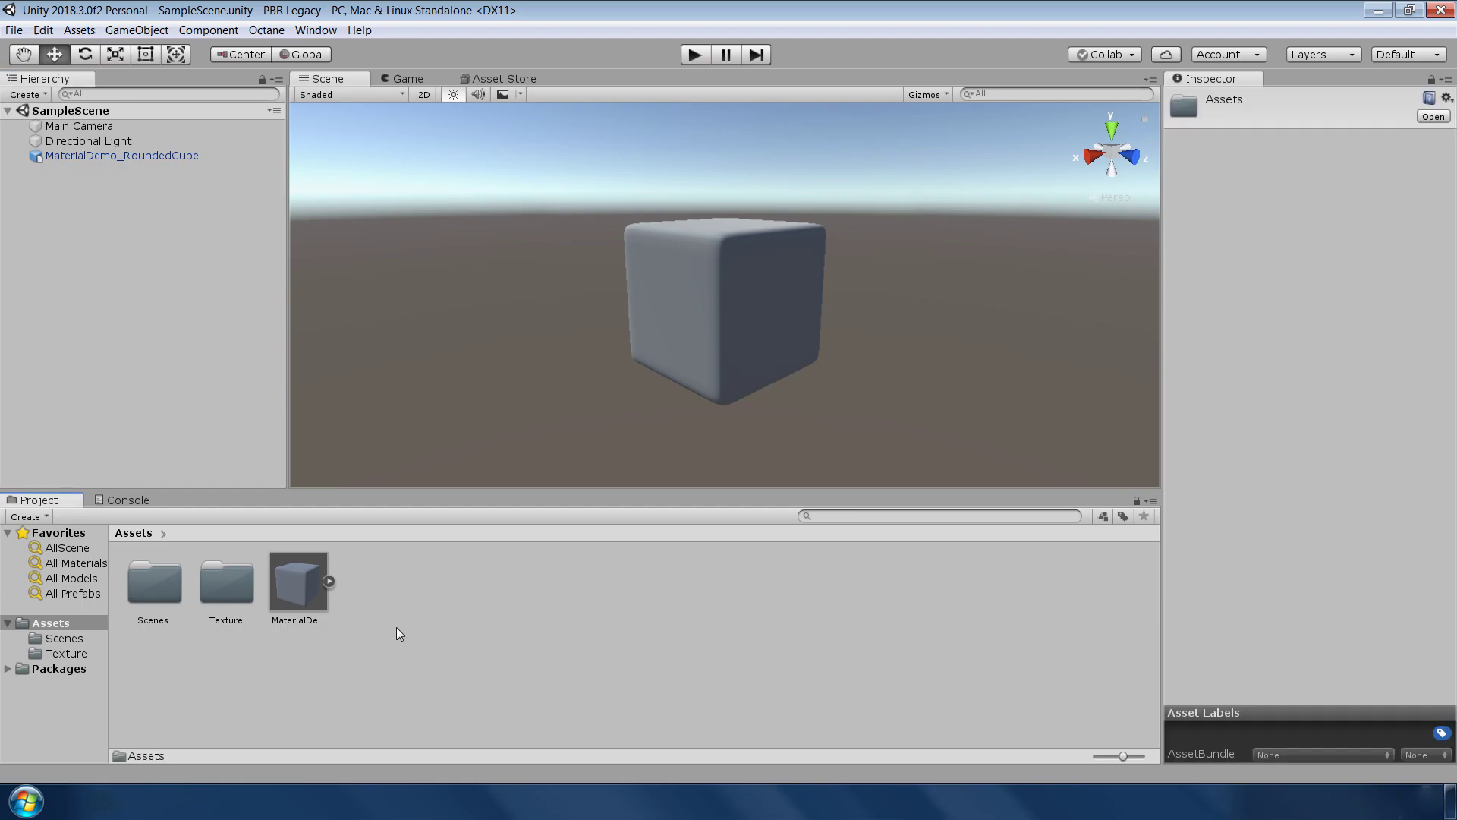
pyautogui.moveTo(499, 248)
pyautogui.click(683, 402)
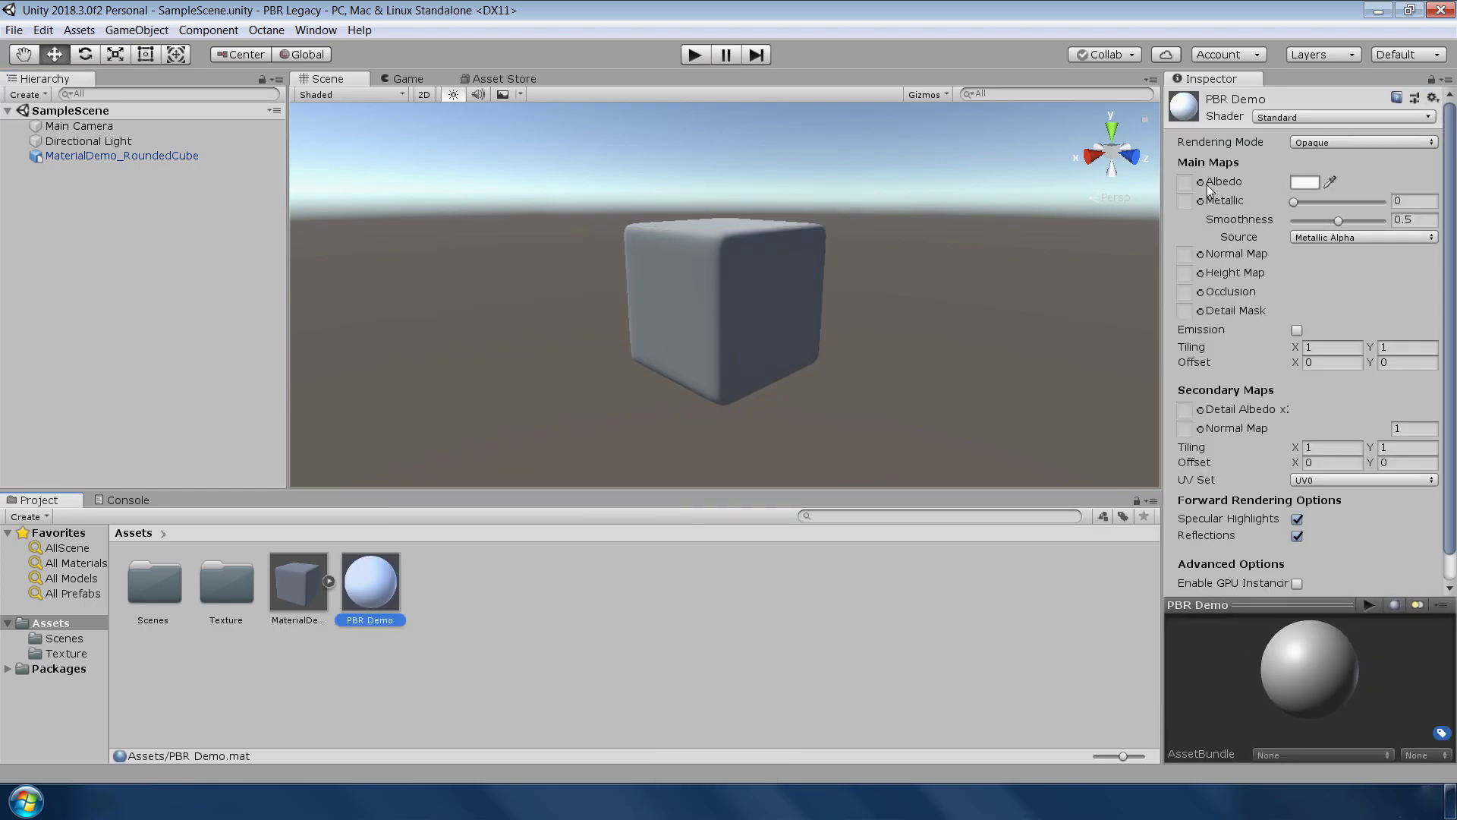
pyautogui.click(1200, 182)
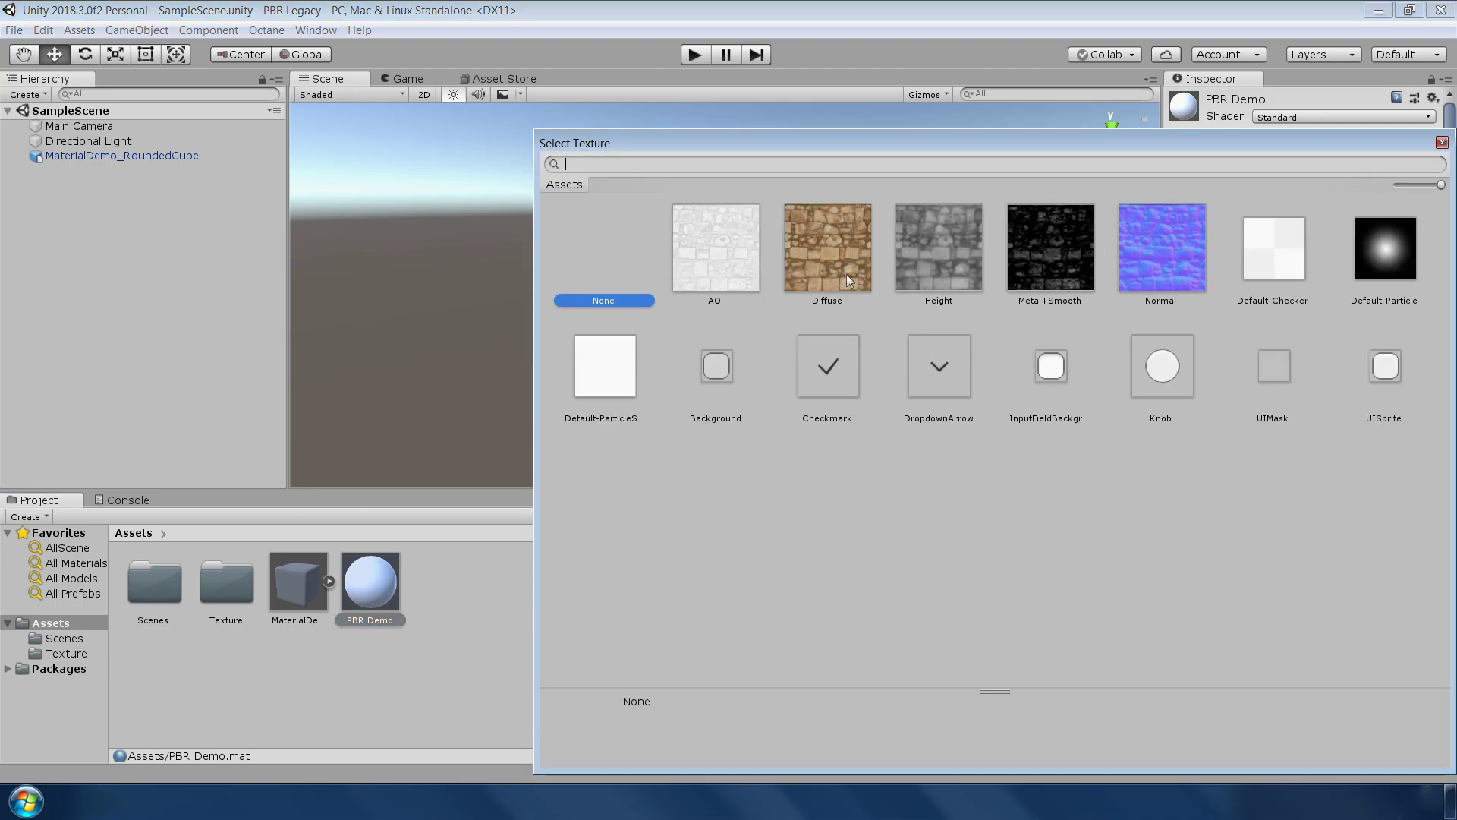
pyautogui.doubleClick(839, 245)
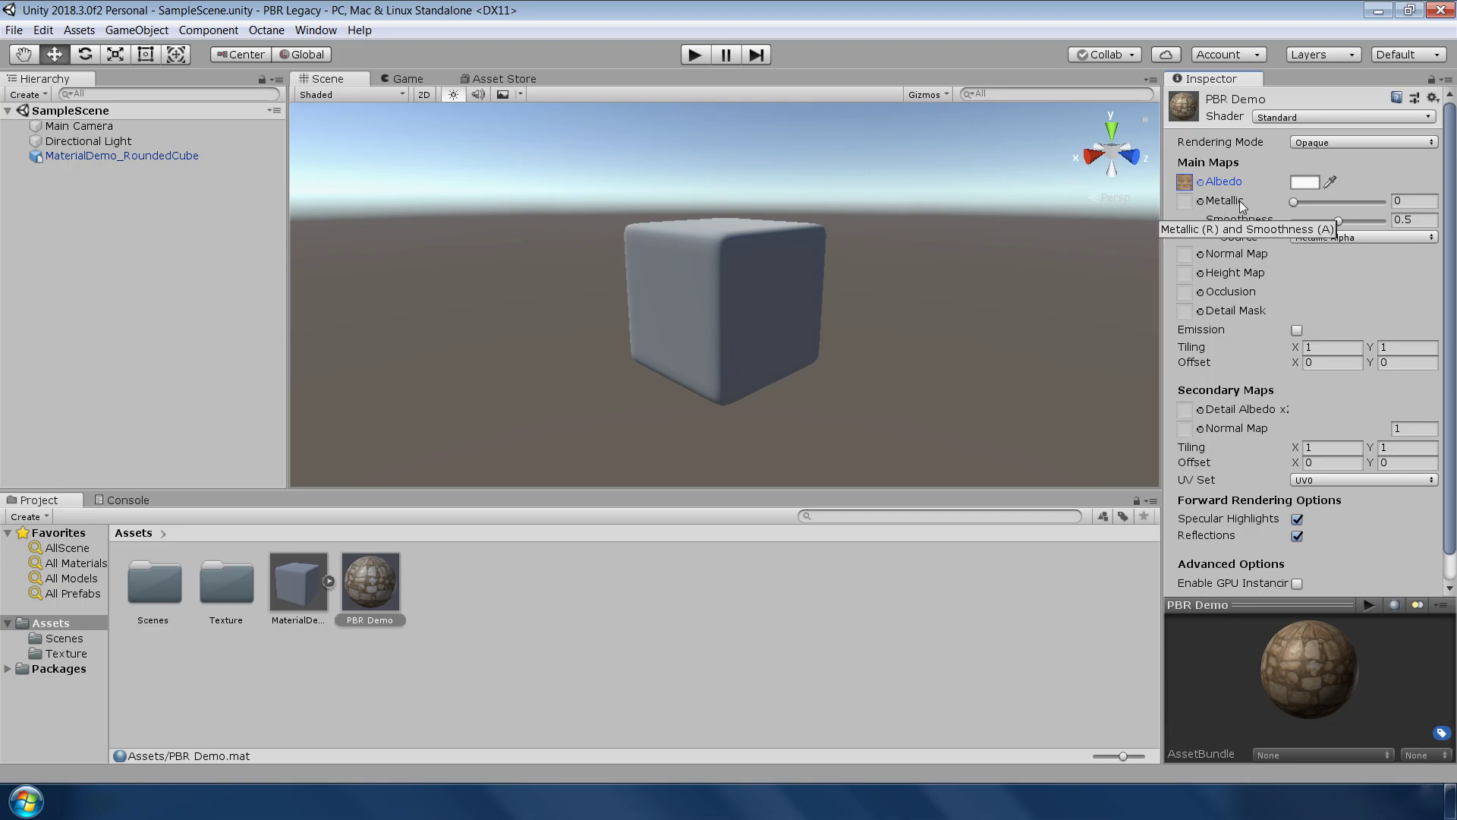
# Assign Metal+Smooth, Normal, Height and AO maps to the material and apply it to the cube
pyautogui.click(1201, 200)
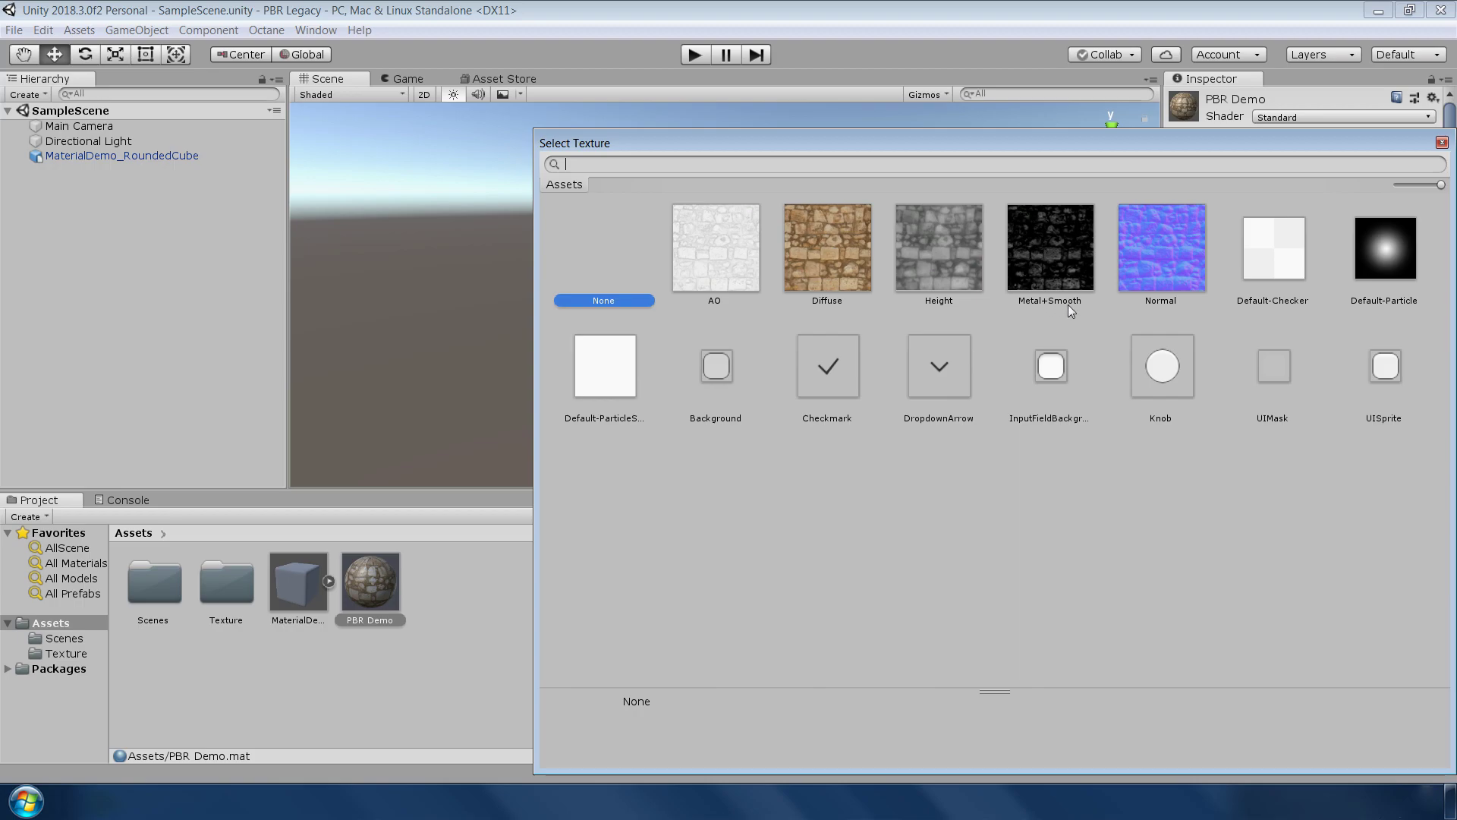
pyautogui.doubleClick(1060, 262)
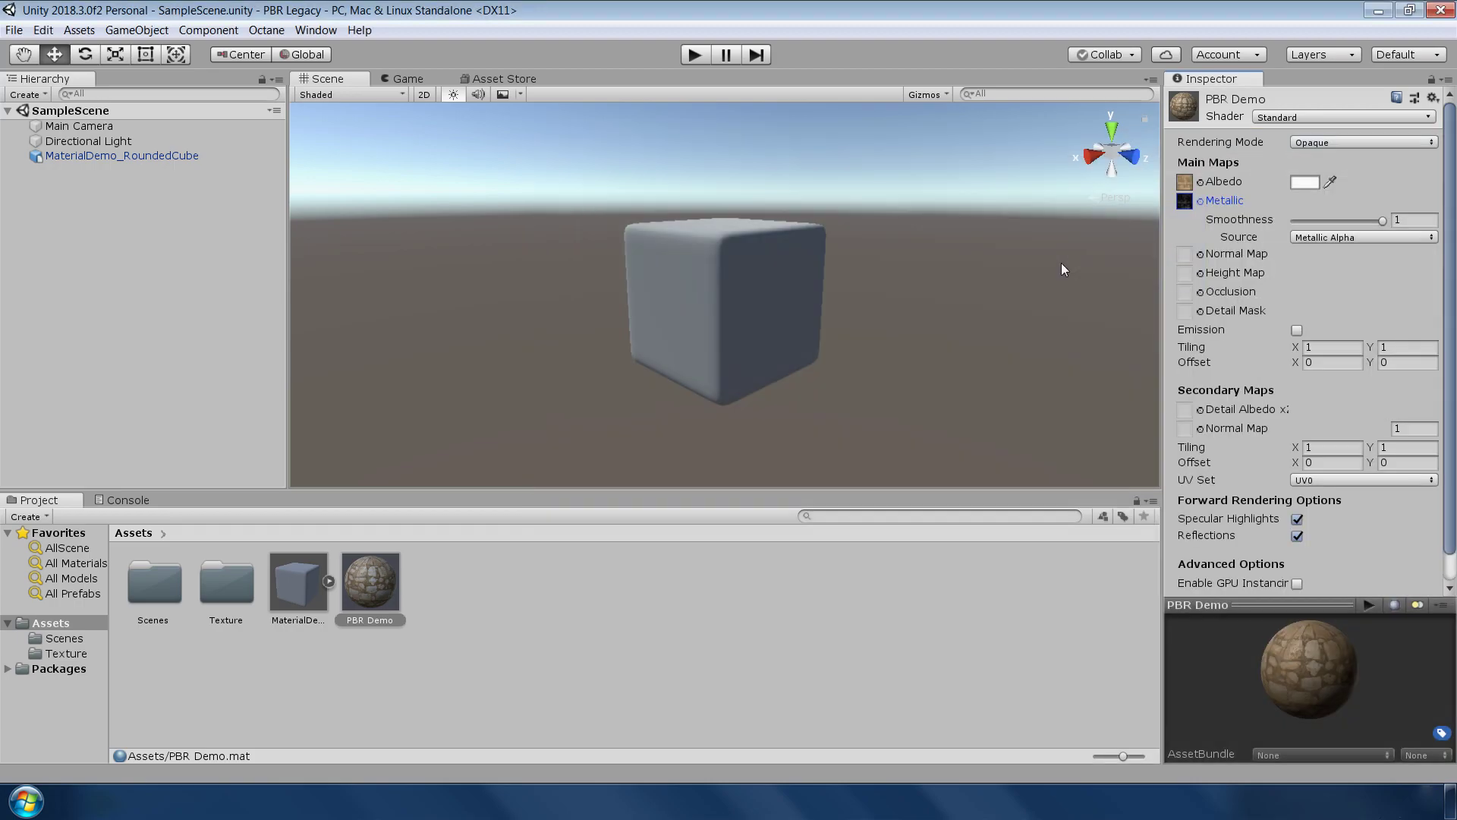
pyautogui.click(1200, 254)
pyautogui.doubleClick(1202, 252)
pyautogui.click(1200, 272)
pyautogui.click(1201, 291)
pyautogui.doubleClick(728, 243)
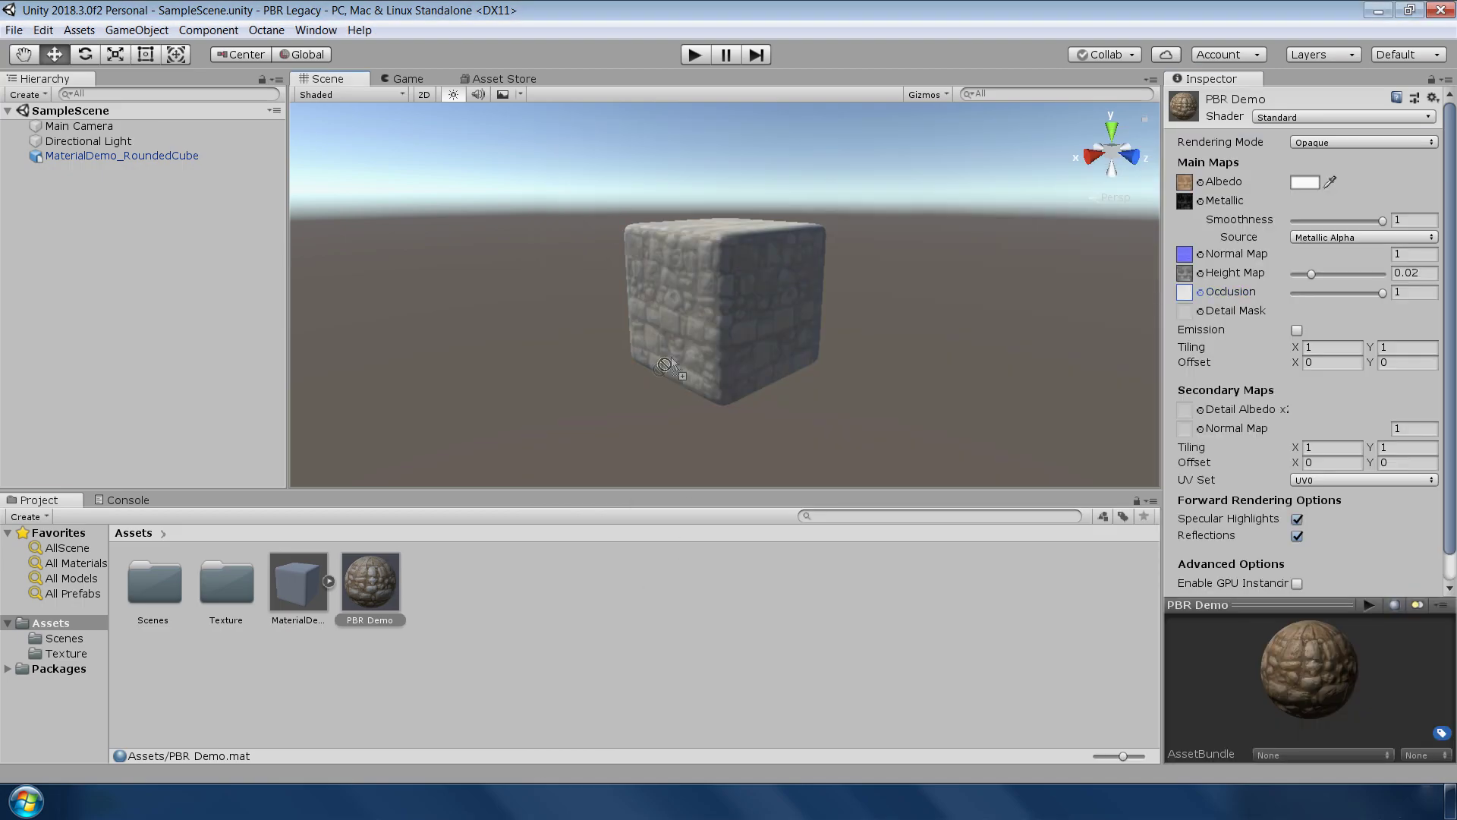
pyautogui.moveTo(680, 361); pyautogui.dragTo(682, 362)
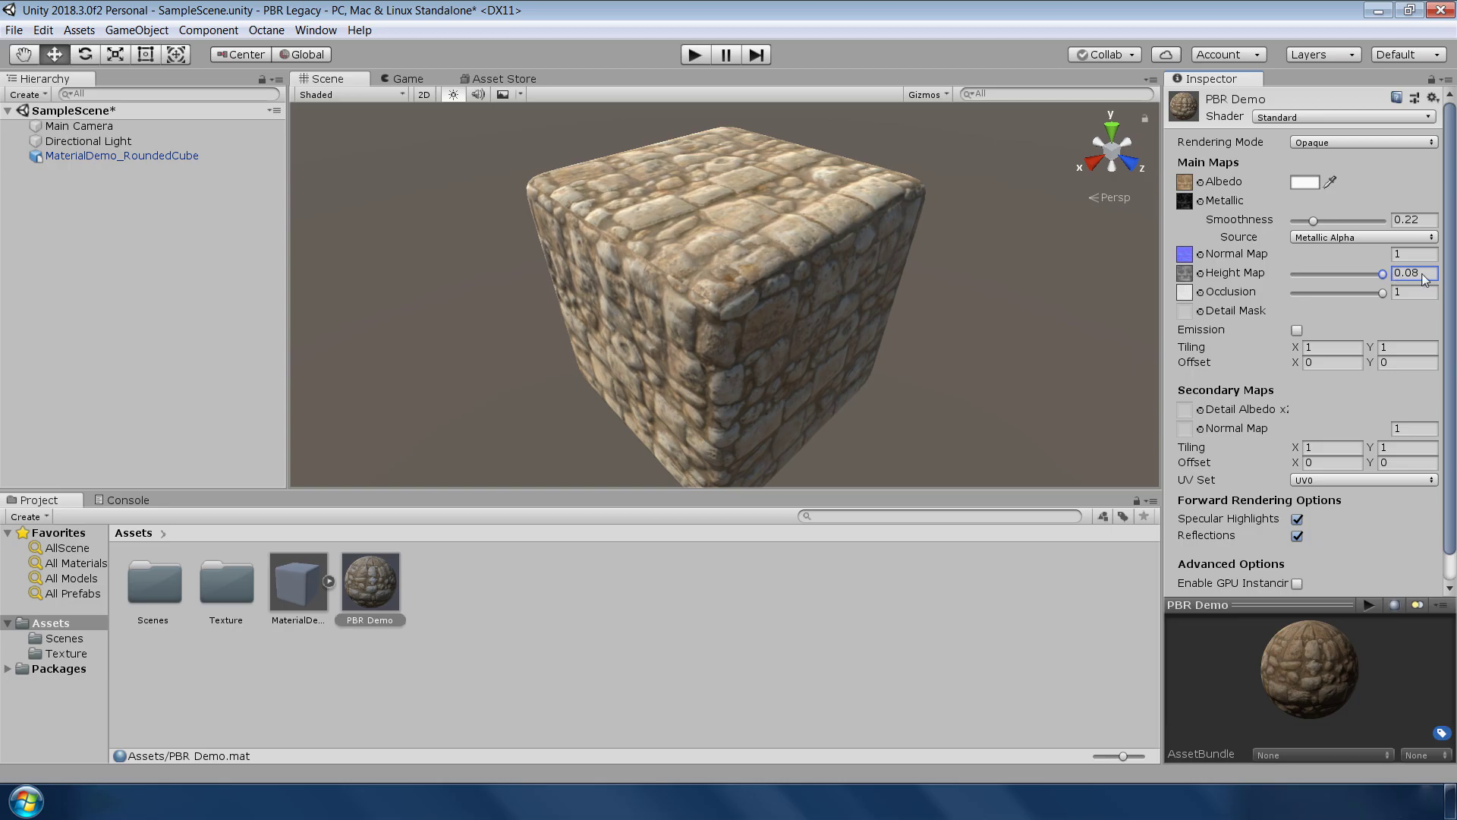